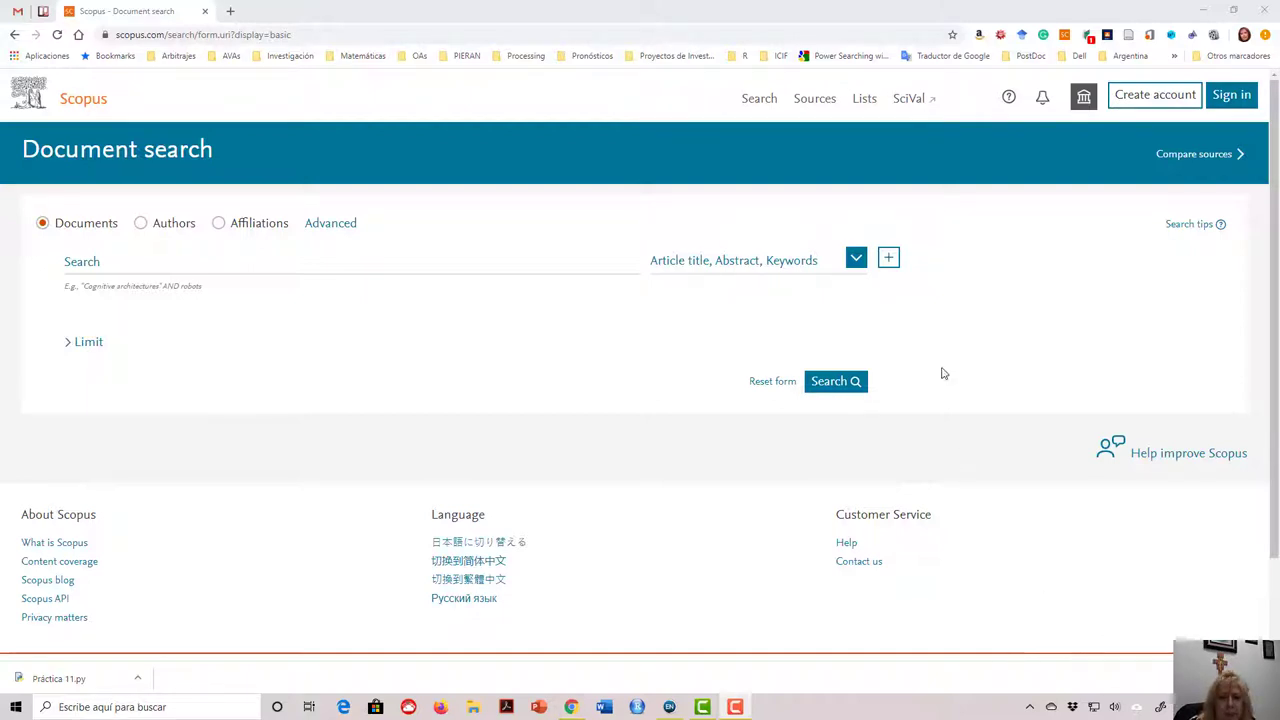
# - Search the Sources list by title for "actuarial Journal" and choose the North American Actuarial Journal suggestion
pyautogui.click(825, 110)
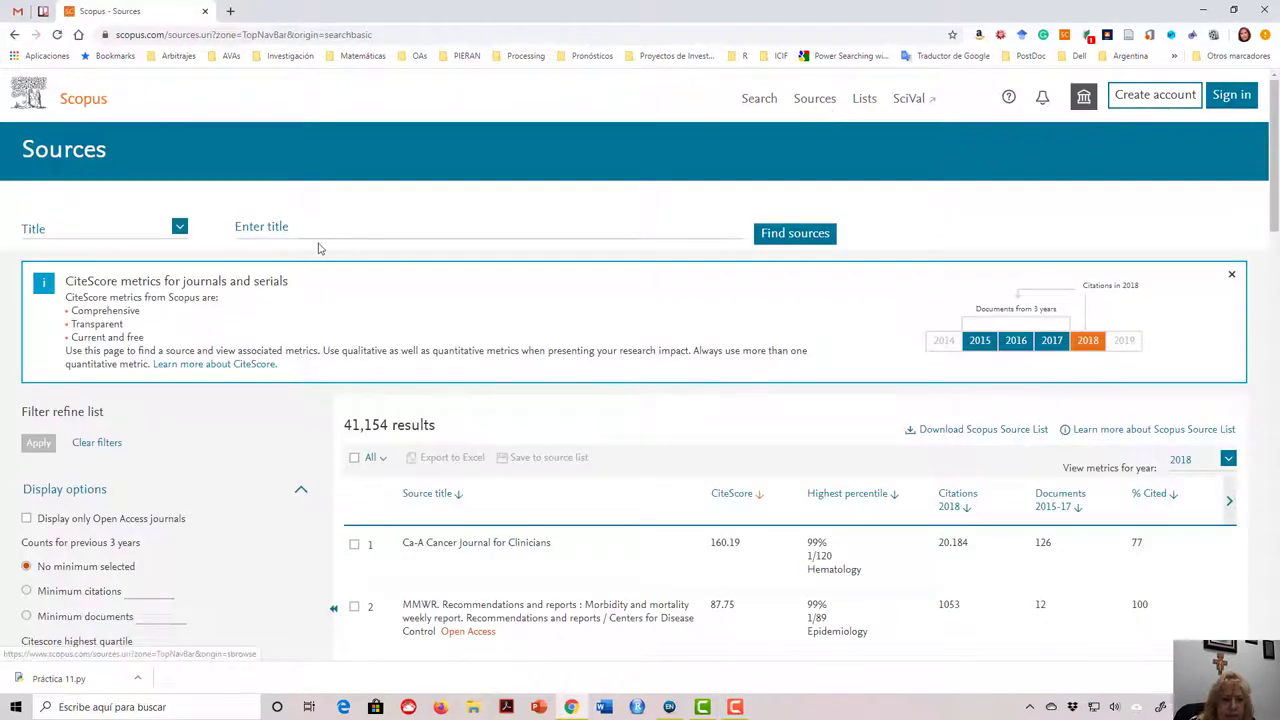
pyautogui.click(286, 230)
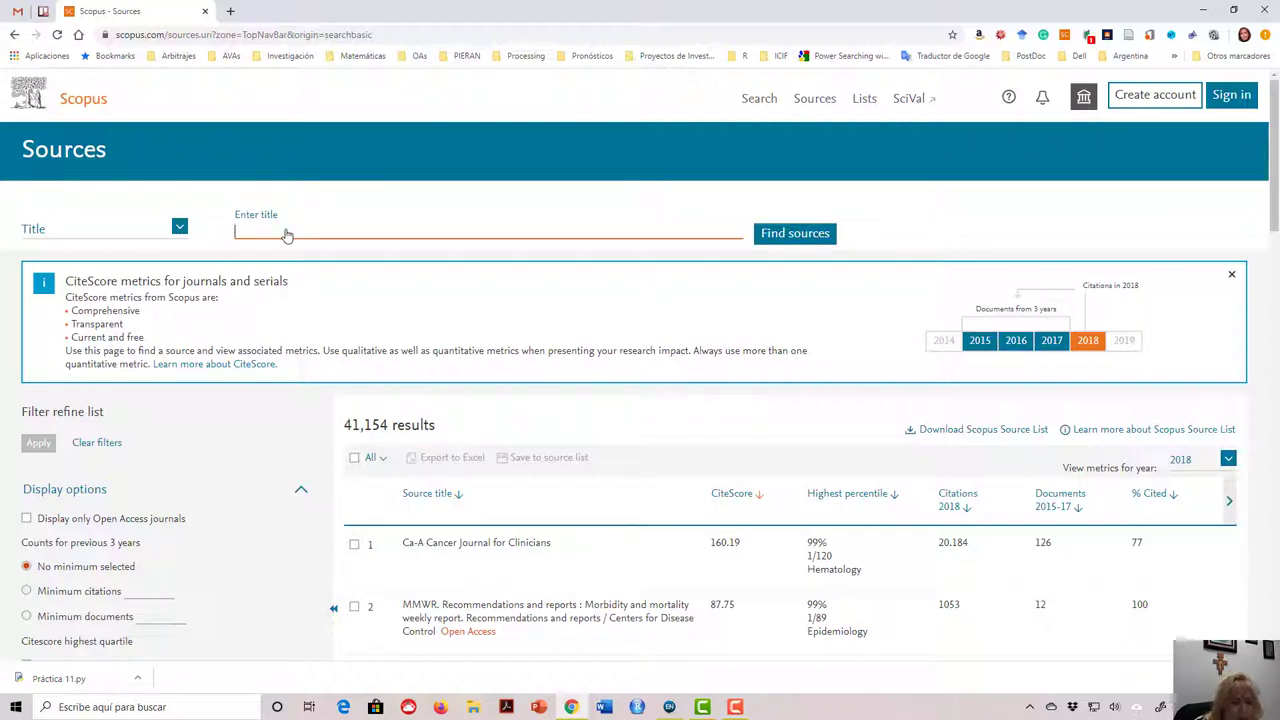
pyautogui.write('actuarial Journal')
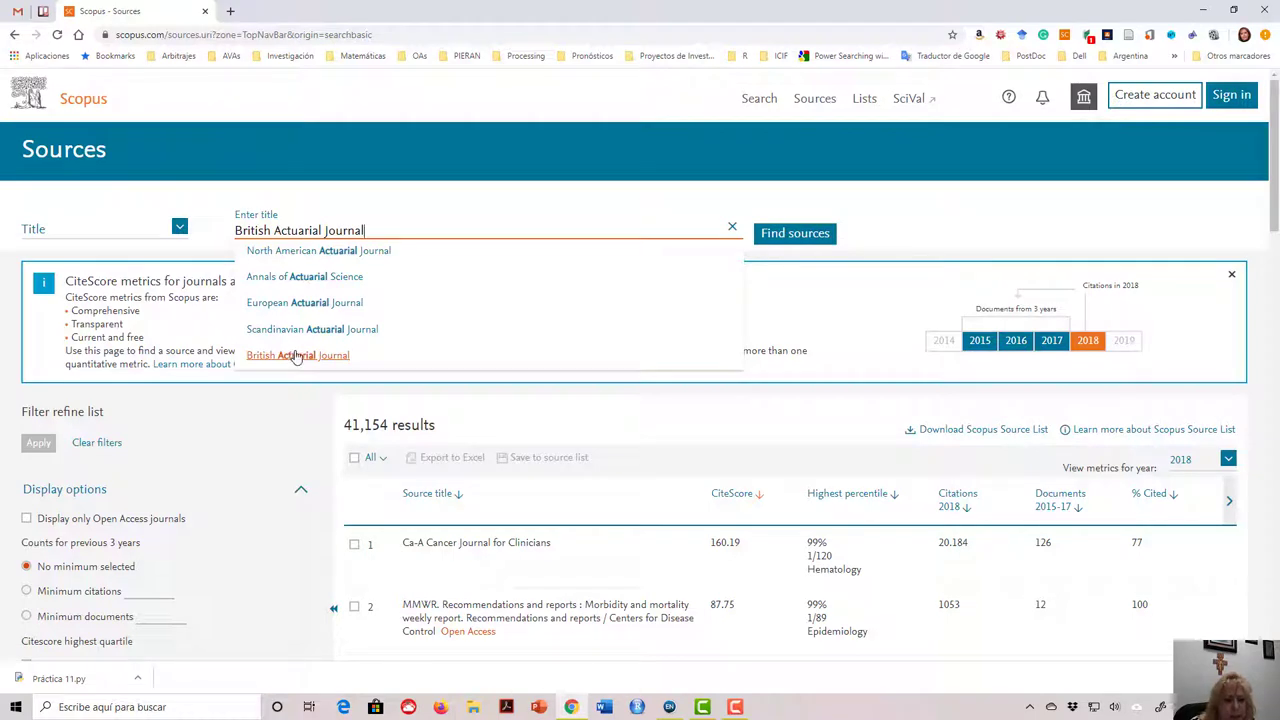
pyautogui.click(331, 251)
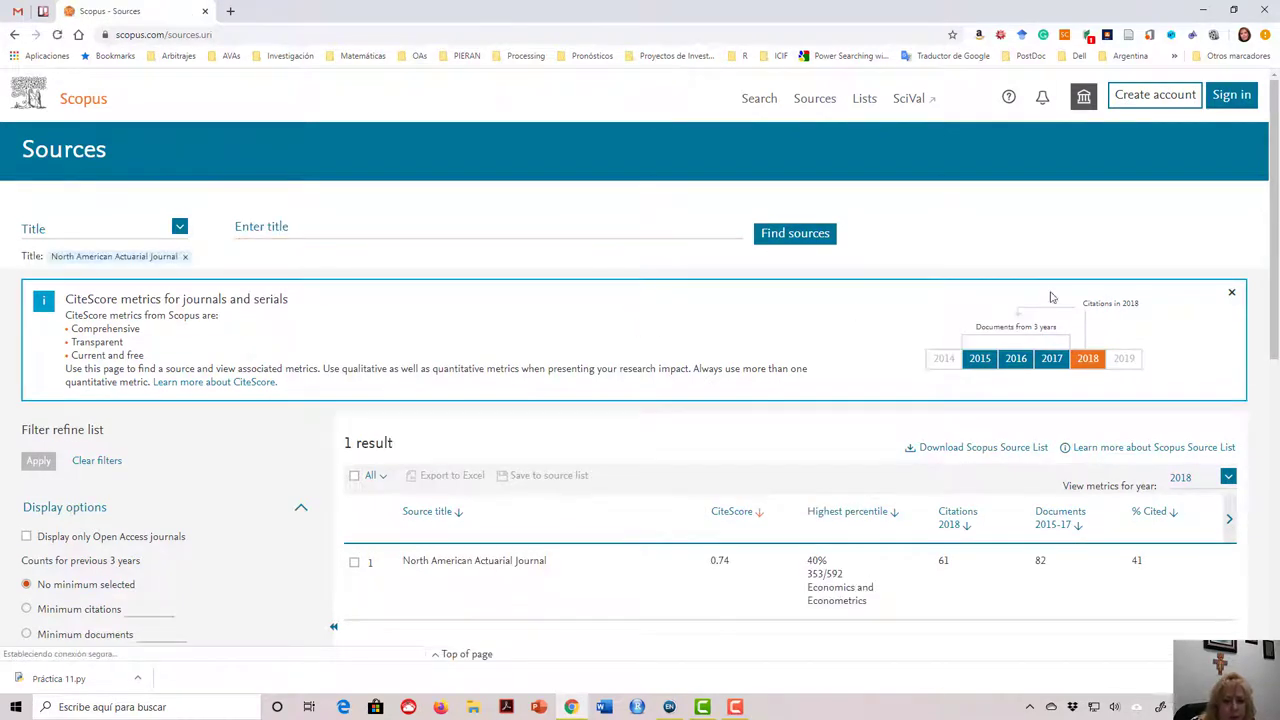
# - Open the source details of the North American Actuarial Journal and review its CiteScore metrics and category ranks
pyautogui.moveTo(1272, 165); pyautogui.dragTo(1268, 270)
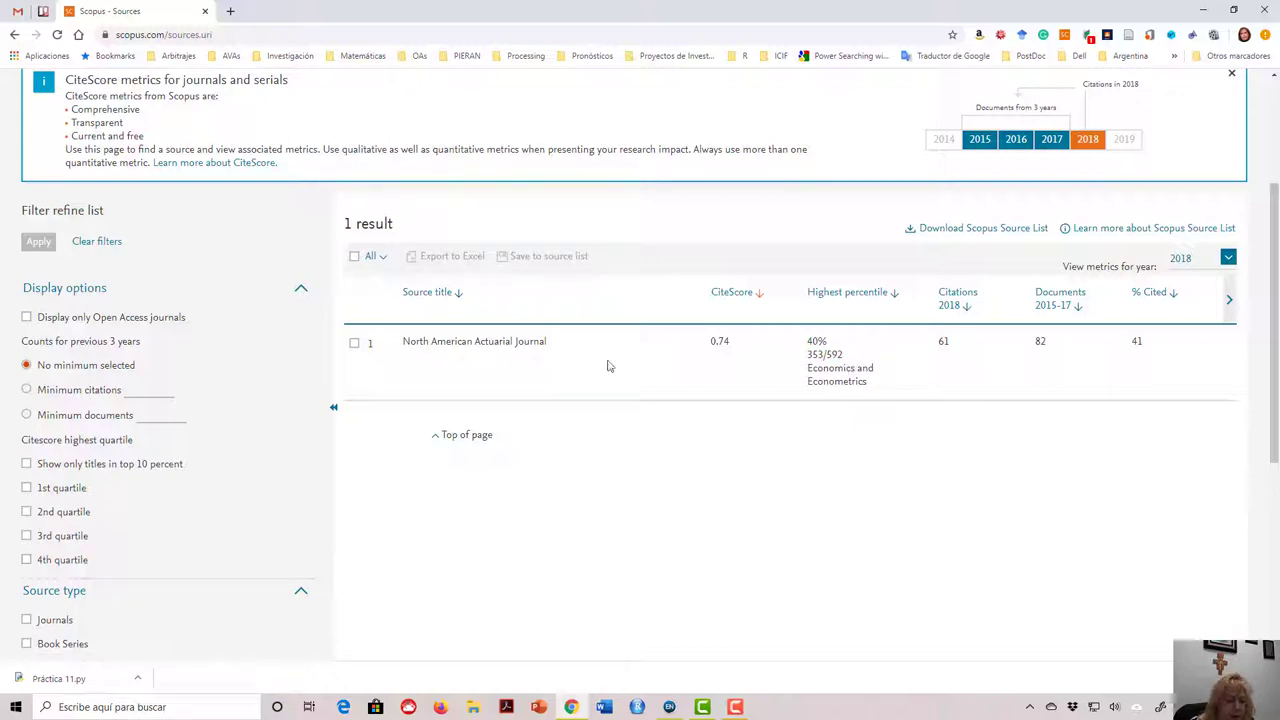
pyautogui.click(480, 346)
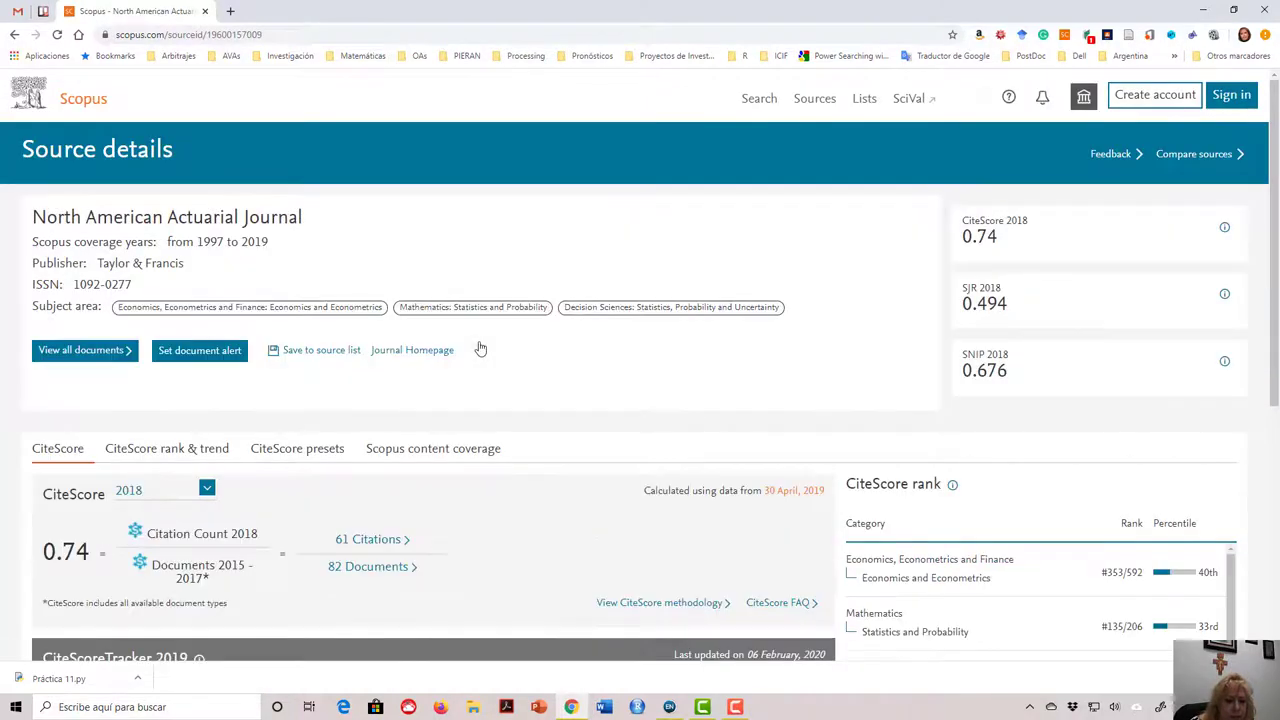
pyautogui.scroll(-1, 1268, 299)
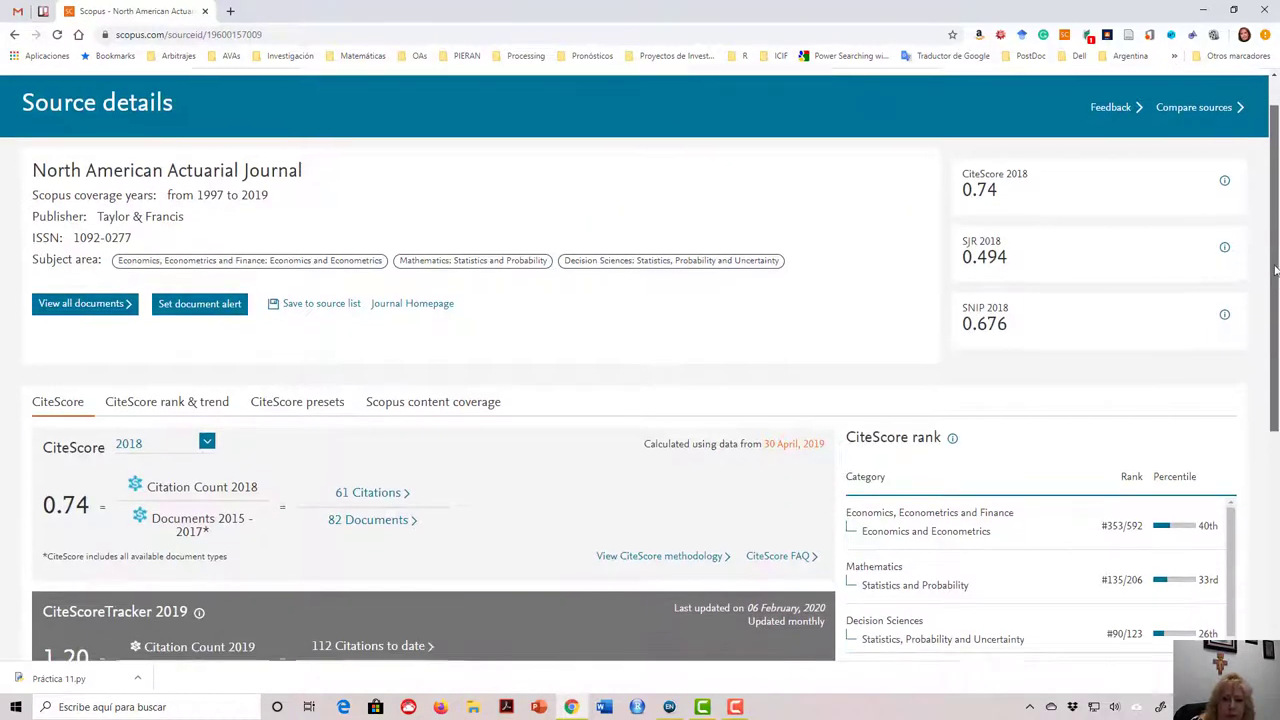
pyautogui.scroll(-1, 1266, 305)
pyautogui.scroll(-1, 1262, 320)
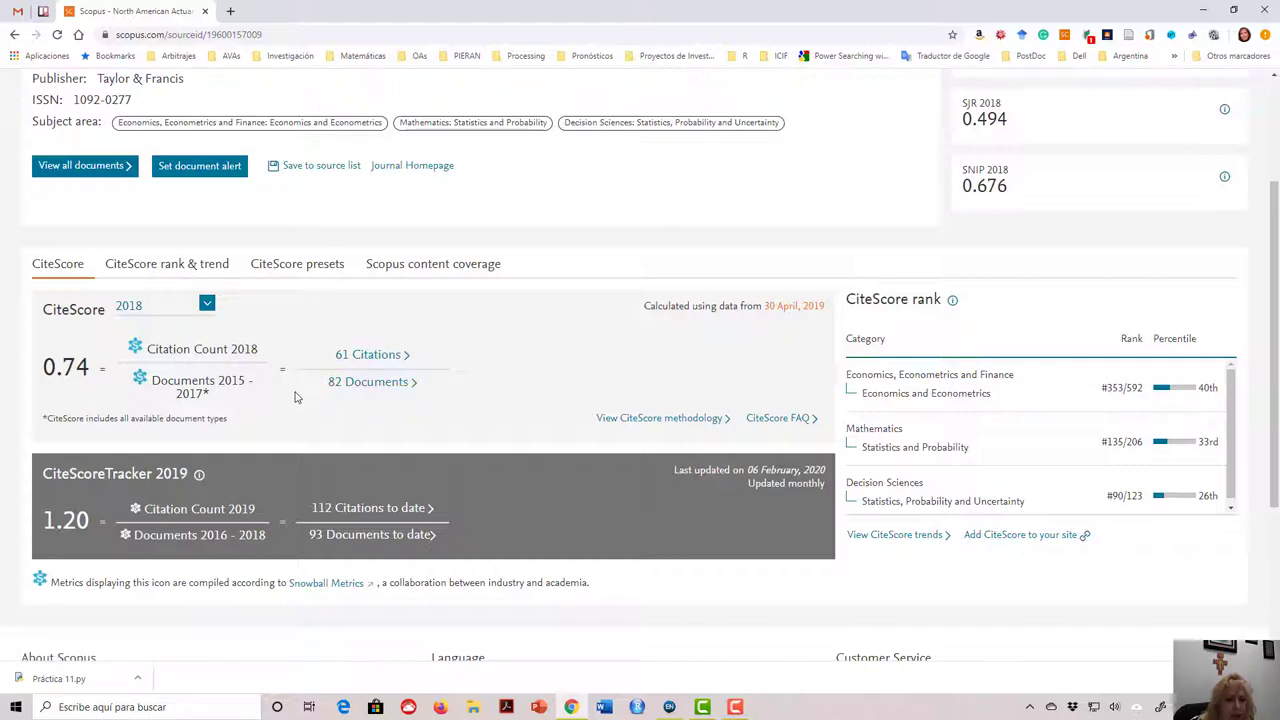
pyautogui.scroll(2, 295, 371)
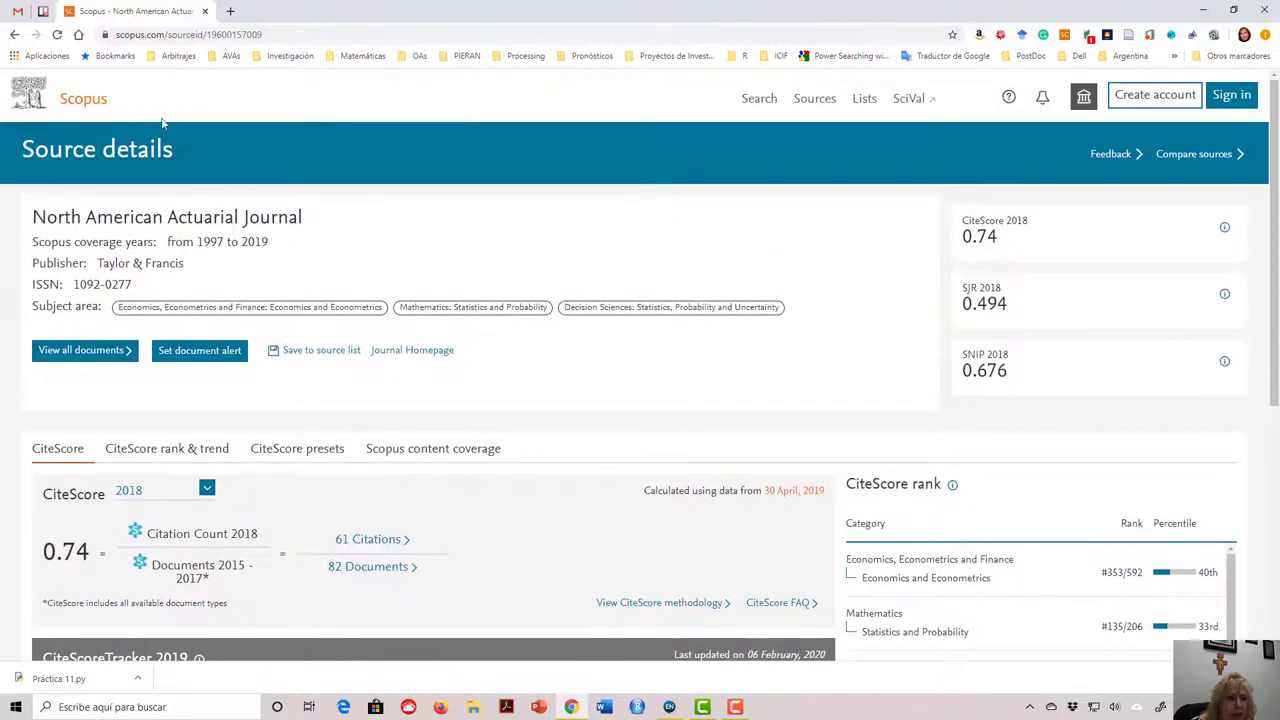
# - Return to the unfiltered Sources list and change the search criterion to Subject area
pyautogui.click(13, 36)
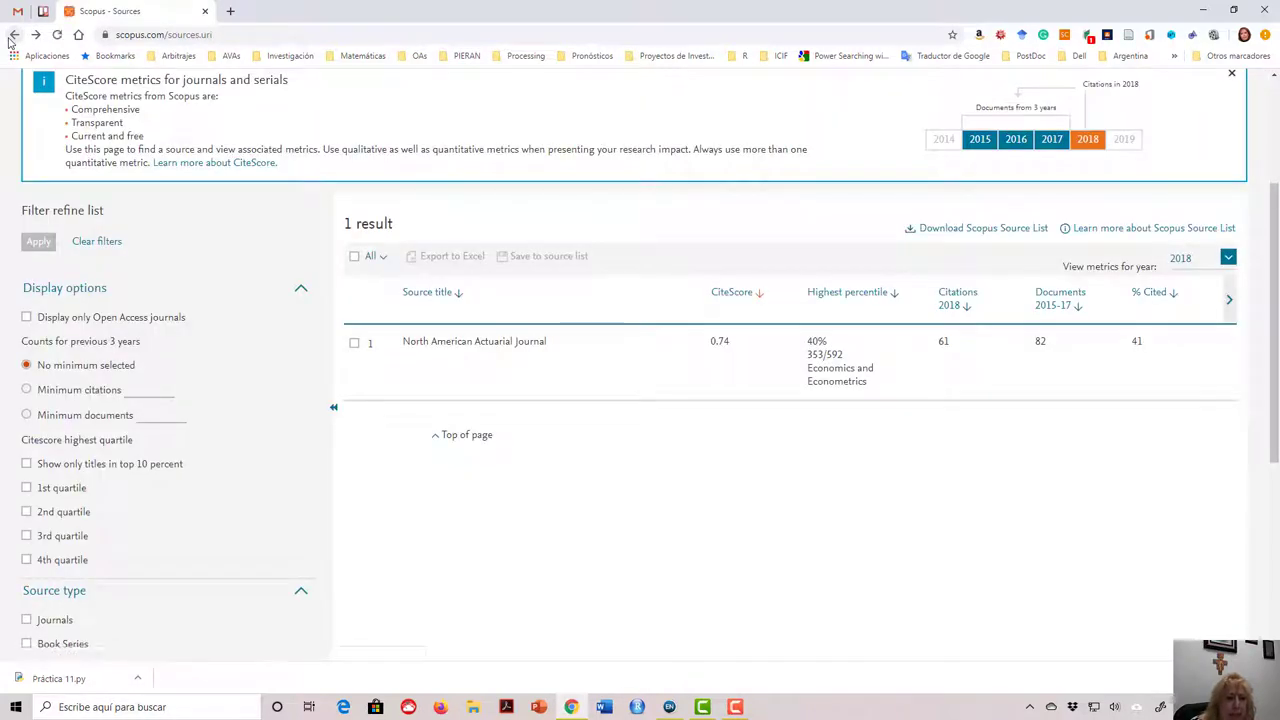
pyautogui.click(13, 36)
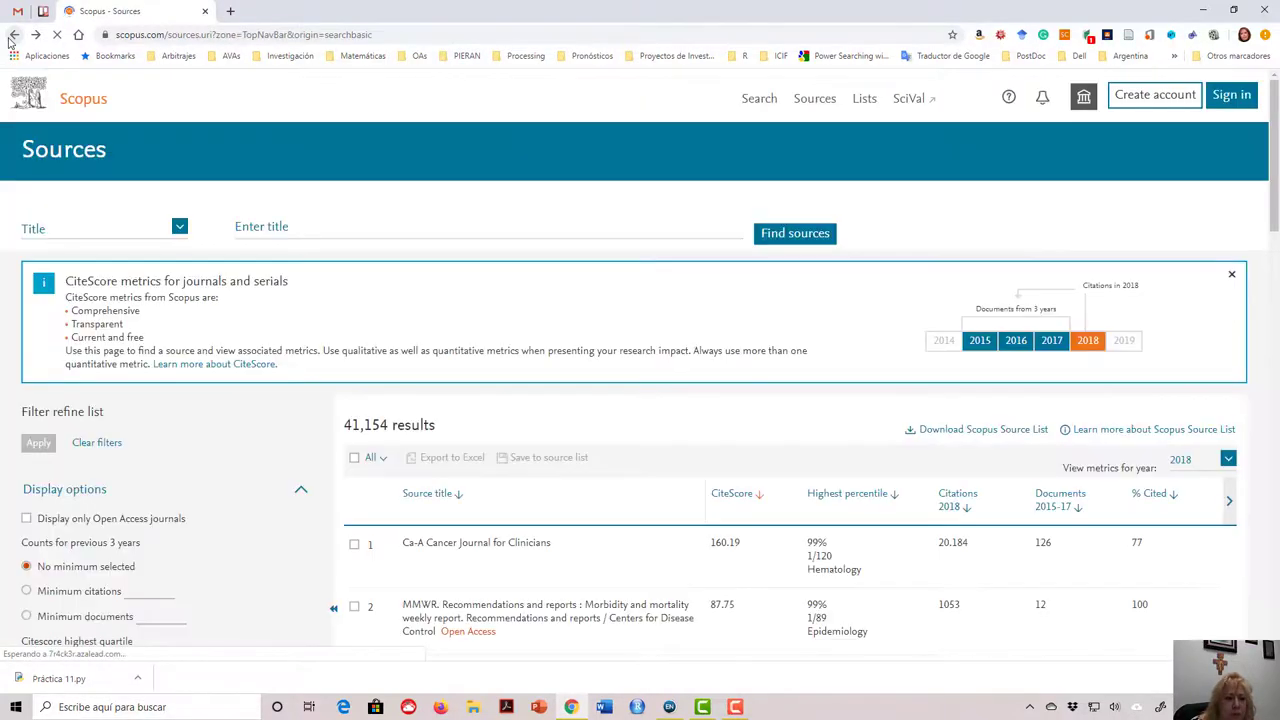
pyautogui.click(180, 229)
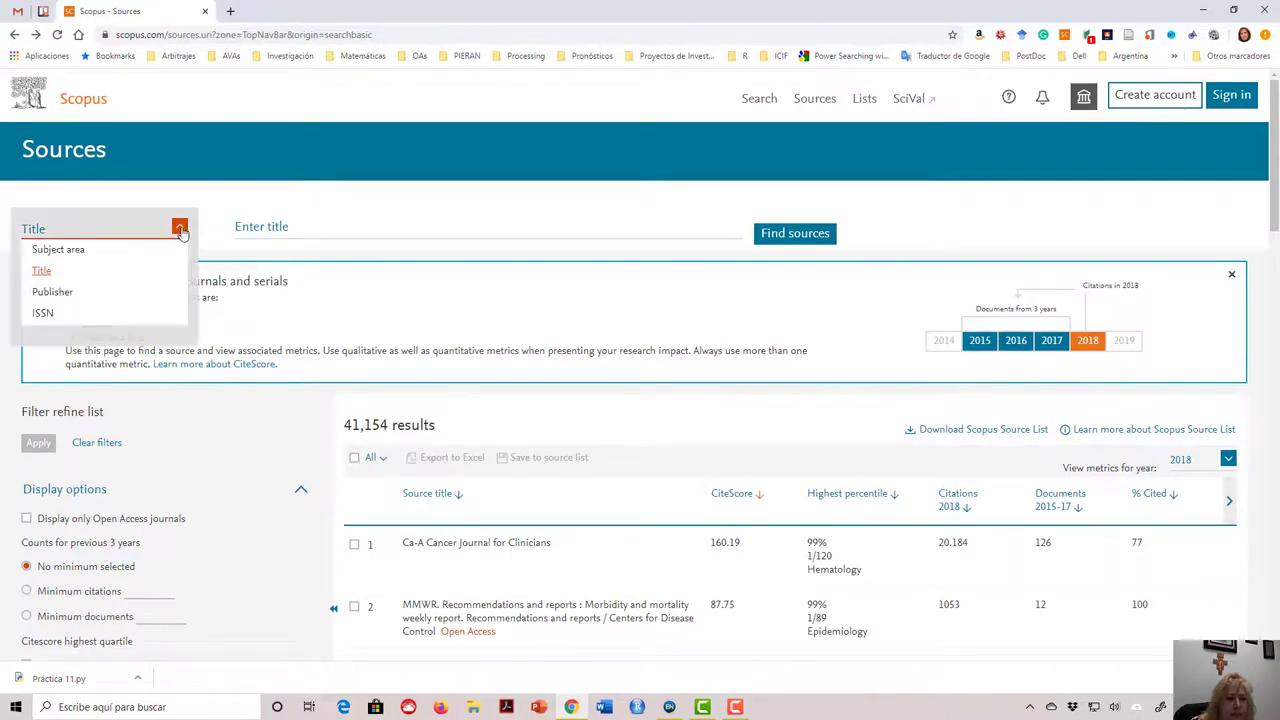
pyautogui.click(54, 251)
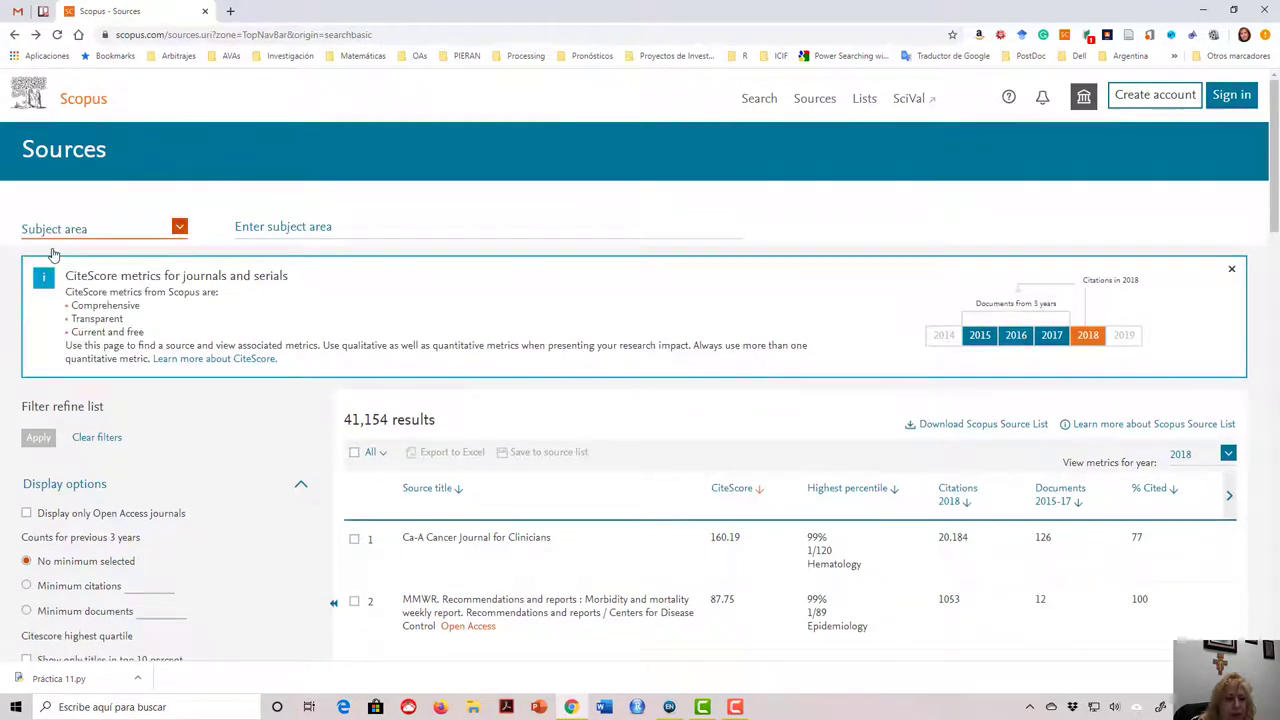
# - Filter the sources by the Applied Mathematics subject area within Mathematics
pyautogui.click(308, 232)
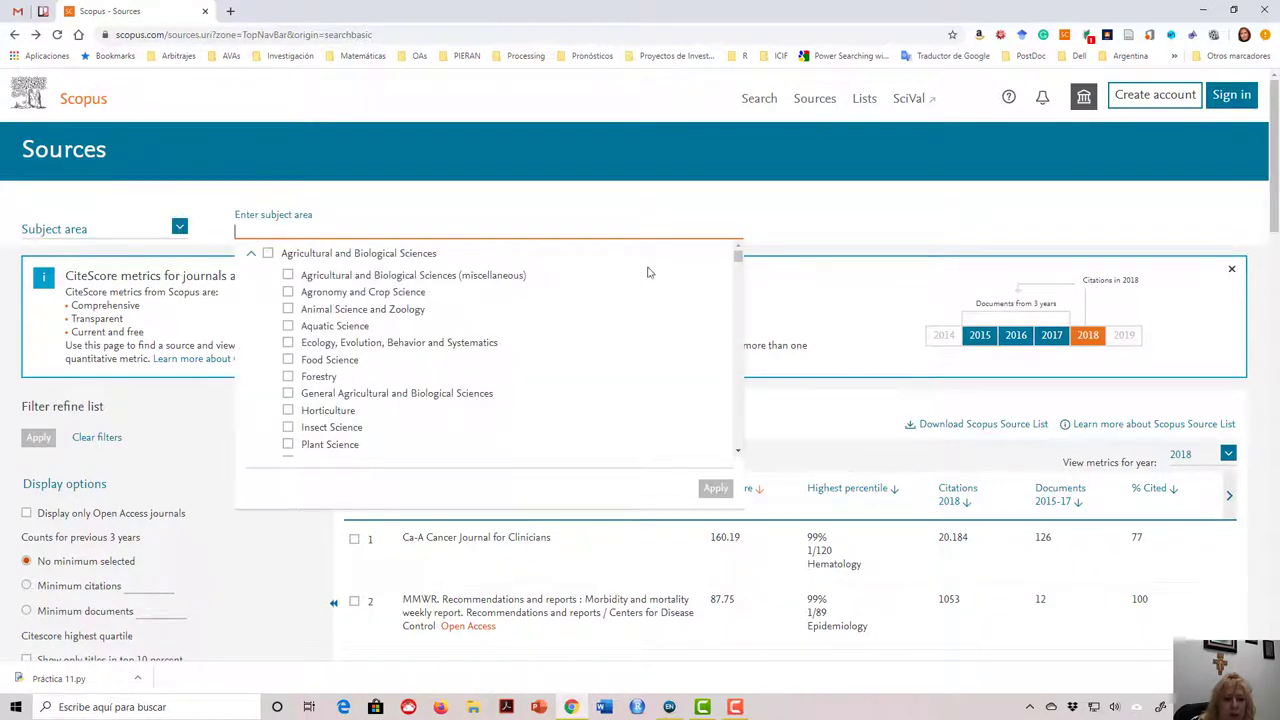
pyautogui.moveTo(738, 260); pyautogui.dragTo(738, 285)
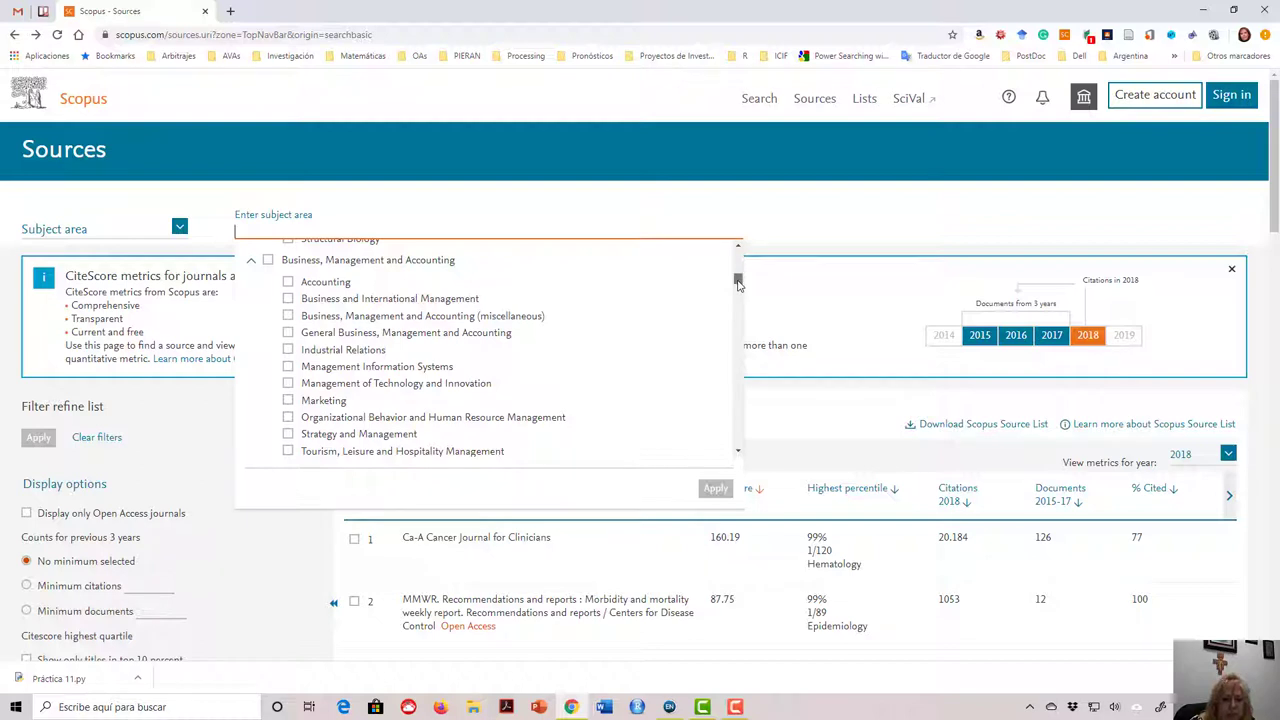
pyautogui.scroll(-1, 738, 284)
pyautogui.scroll(-1, 738, 286)
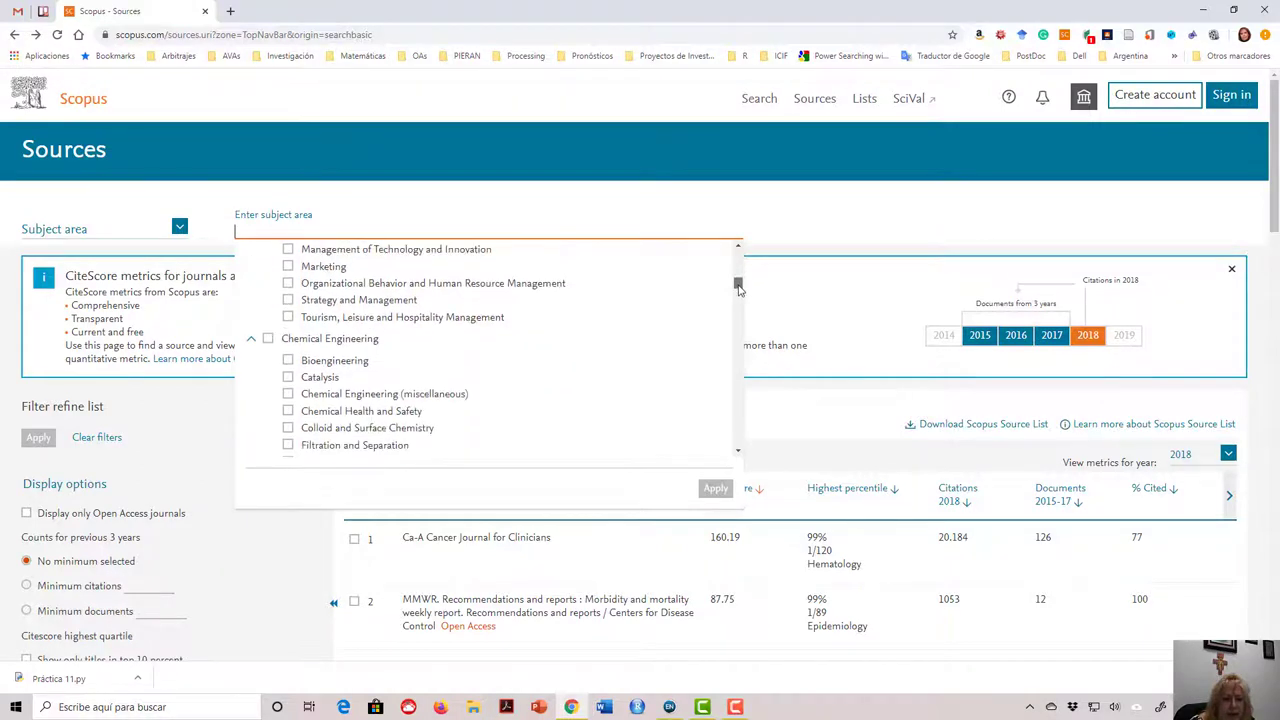
pyautogui.scroll(-2, 738, 287)
pyautogui.moveTo(738, 287); pyautogui.dragTo(738, 301)
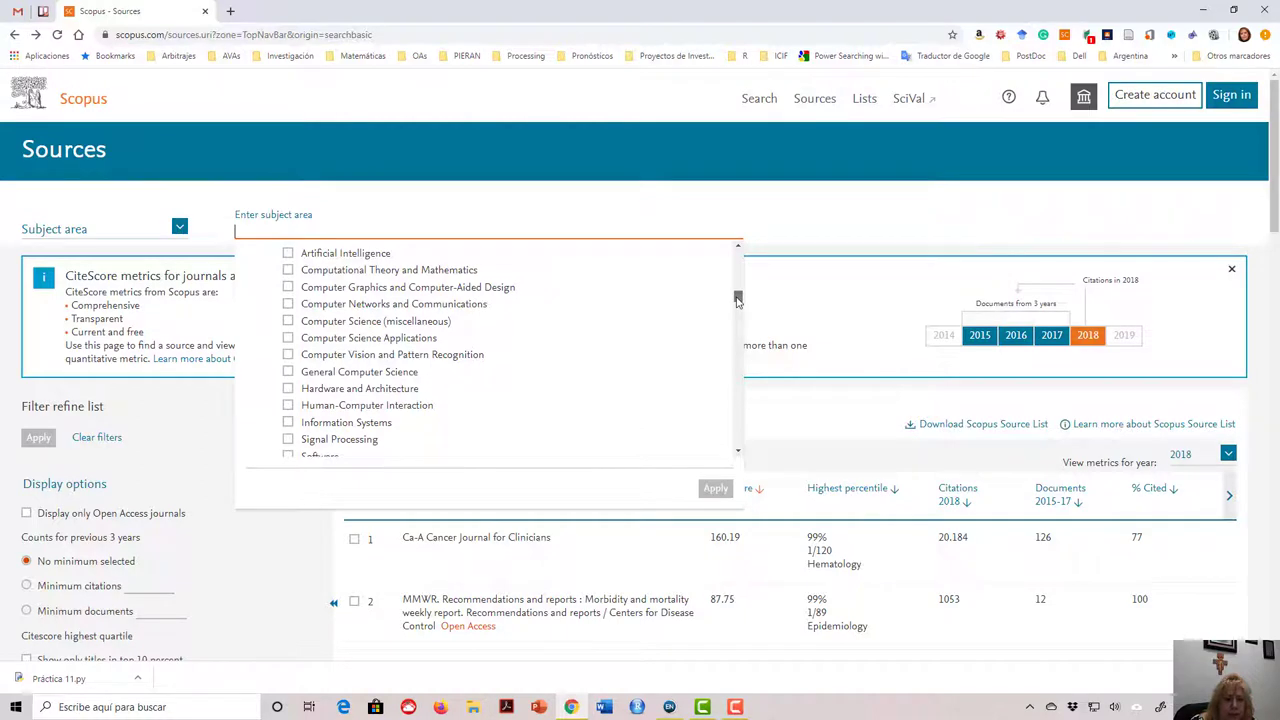
pyautogui.moveTo(737, 300); pyautogui.dragTo(737, 306)
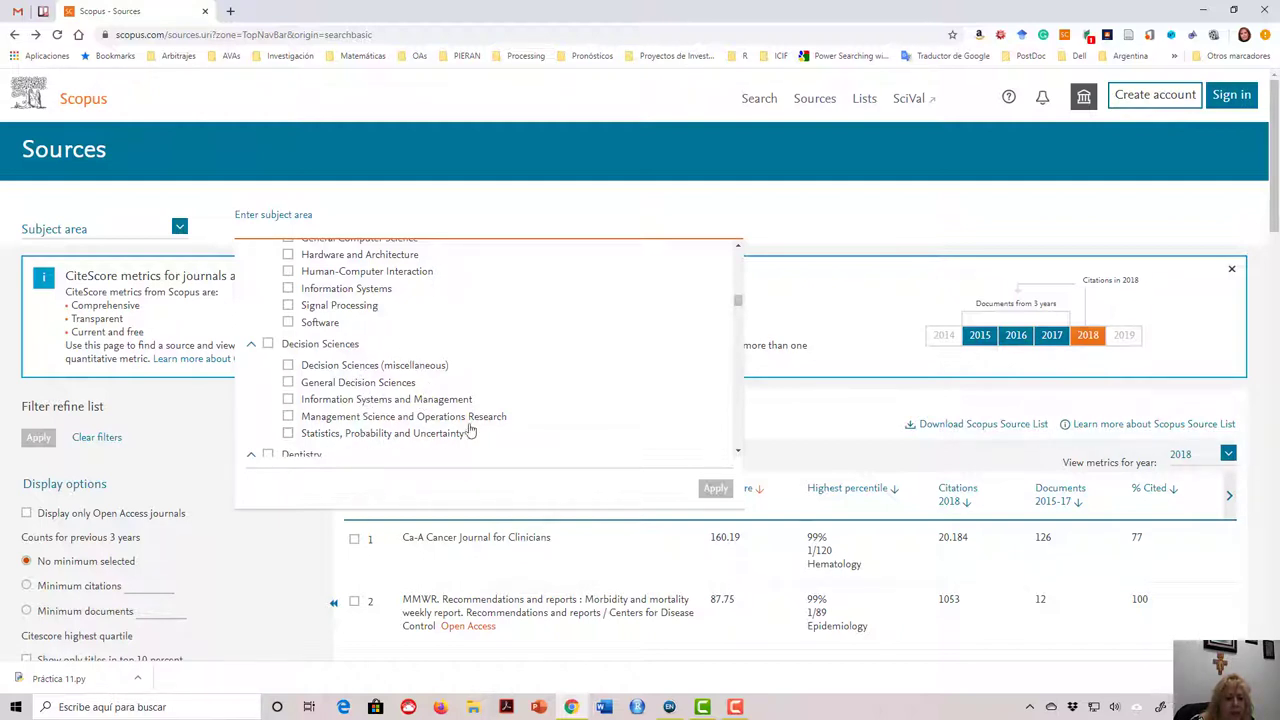
pyautogui.click(737, 451)
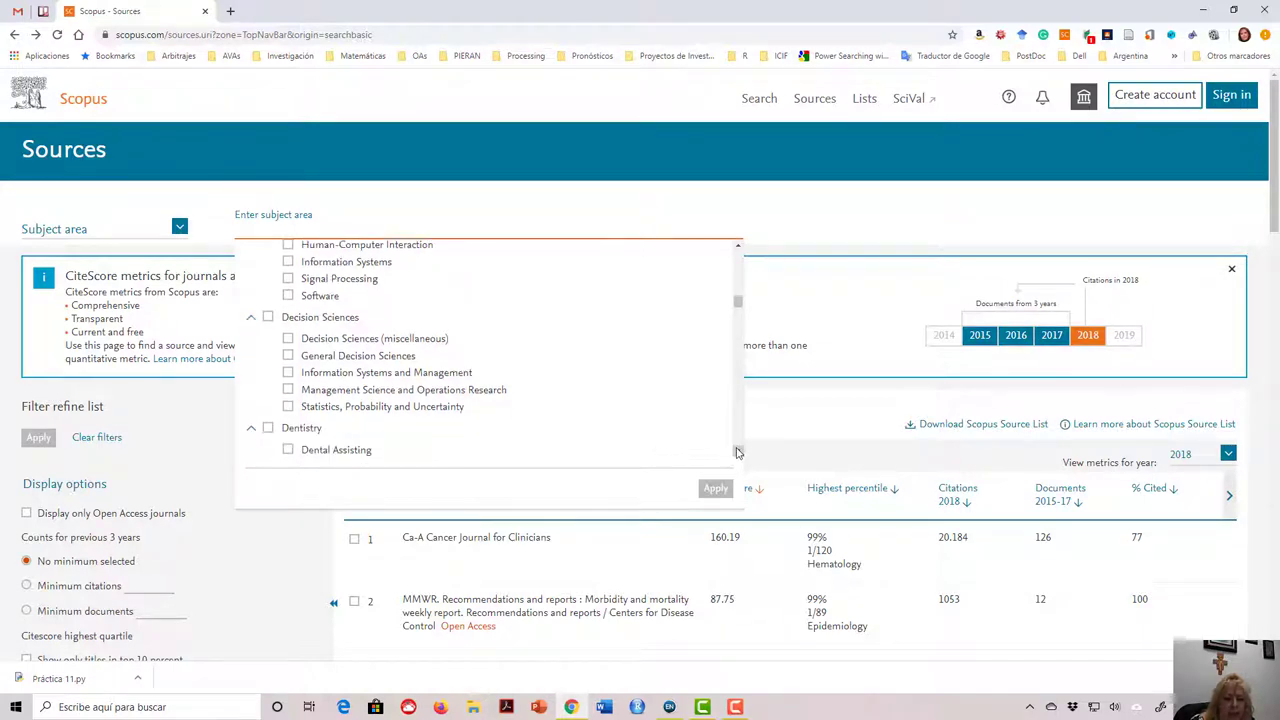
pyautogui.click(737, 452)
pyautogui.click(737, 452)
pyautogui.click(737, 452)
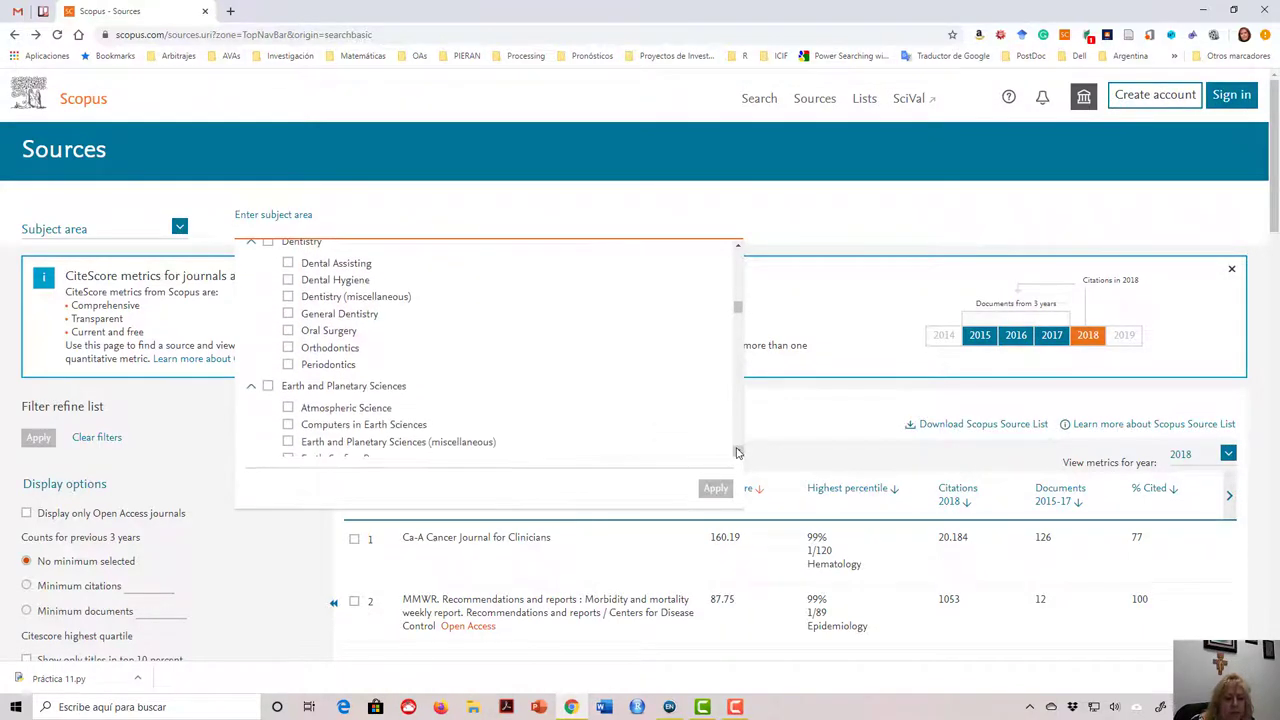
pyautogui.click(737, 452)
pyautogui.click(737, 452)
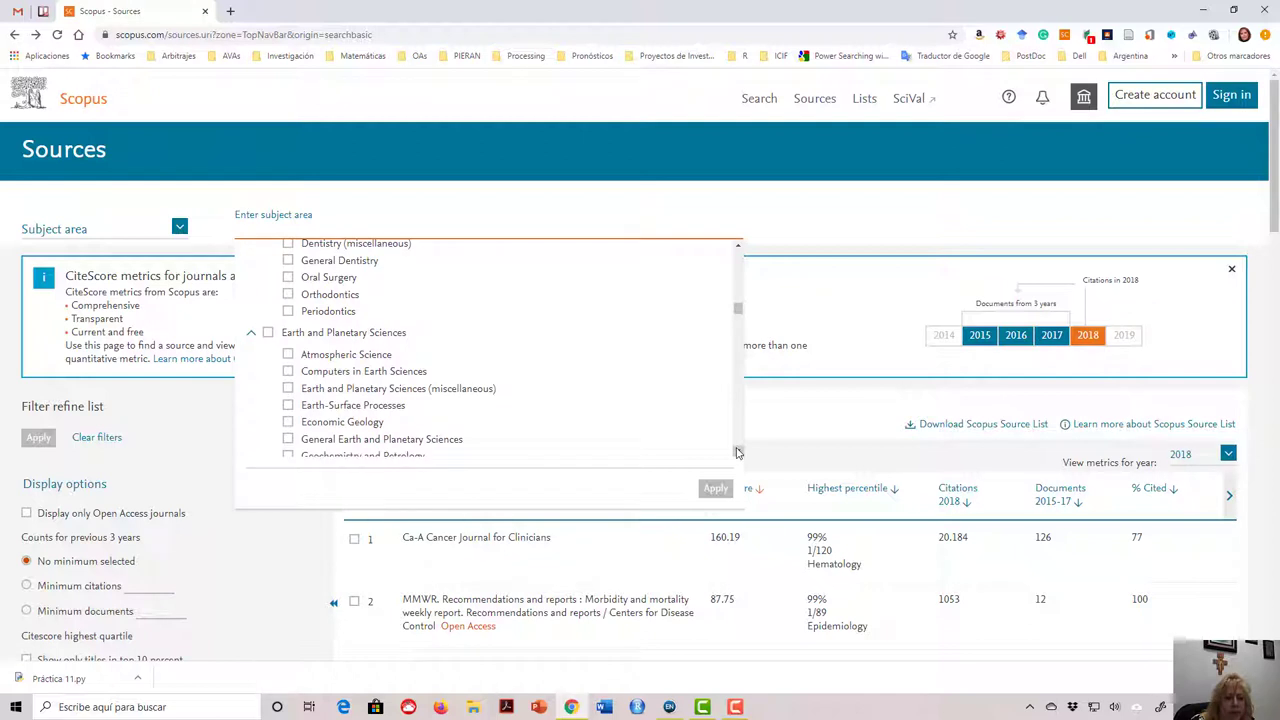
pyautogui.click(737, 452)
pyautogui.click(737, 452)
pyautogui.click(737, 452)
pyautogui.click(737, 452)
pyautogui.click(737, 452)
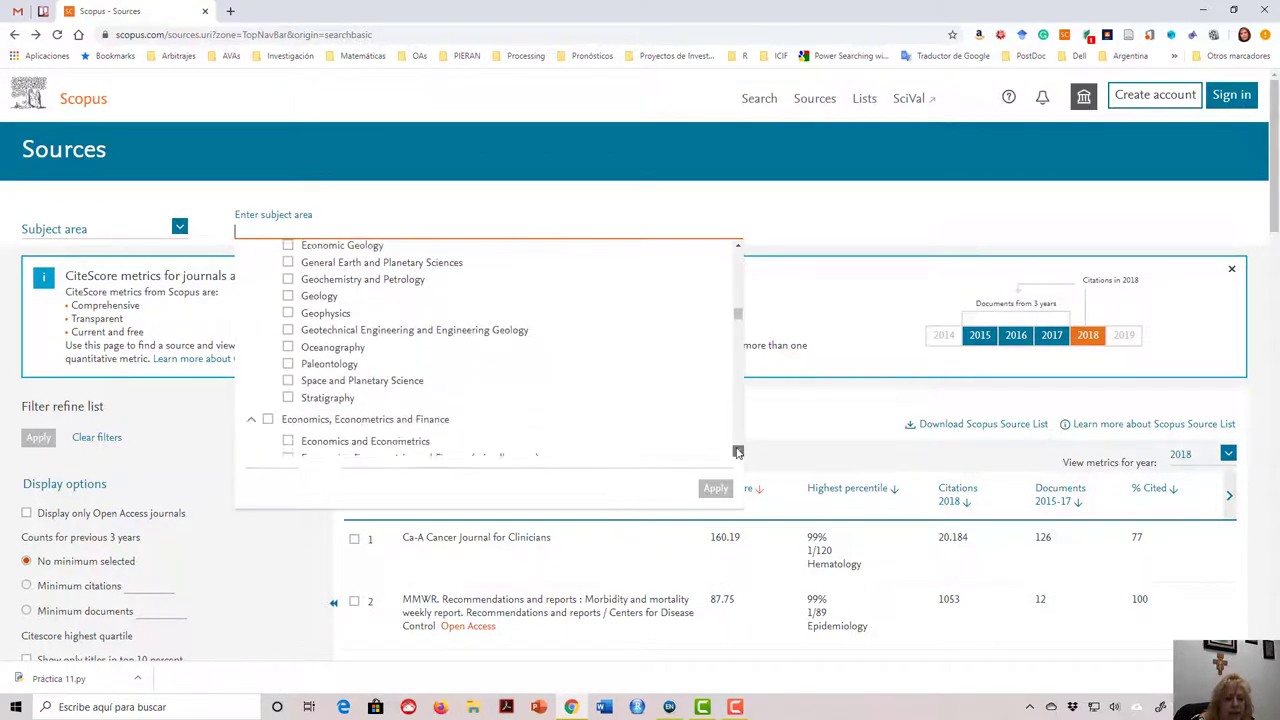
pyautogui.click(737, 452)
pyautogui.click(737, 452)
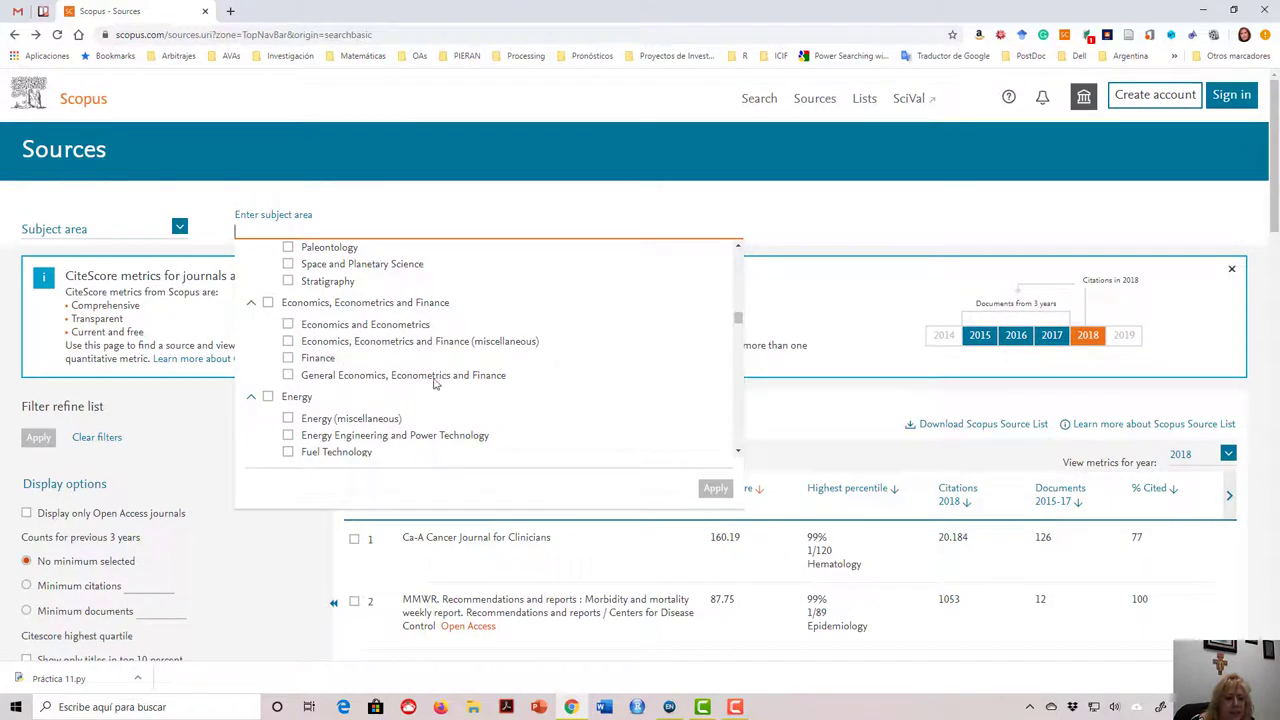
pyautogui.click(738, 452)
pyautogui.moveTo(740, 455); pyautogui.dragTo(740, 455)
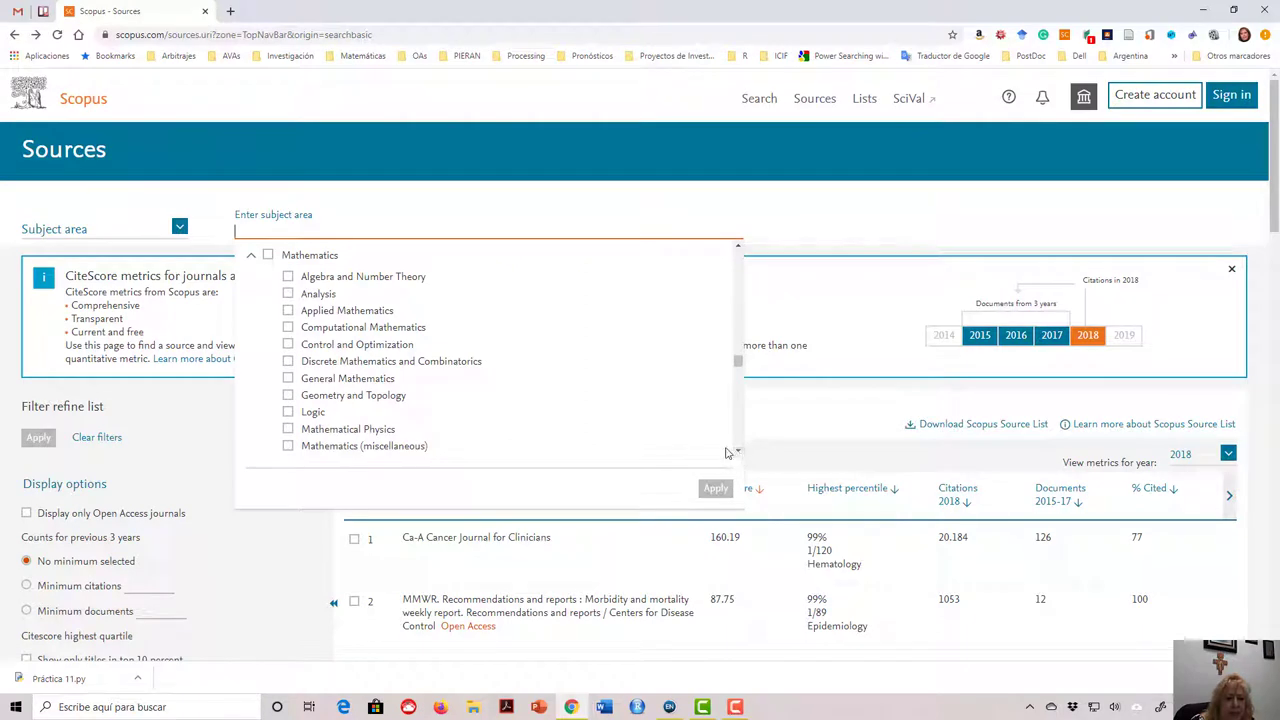
pyautogui.click(288, 311)
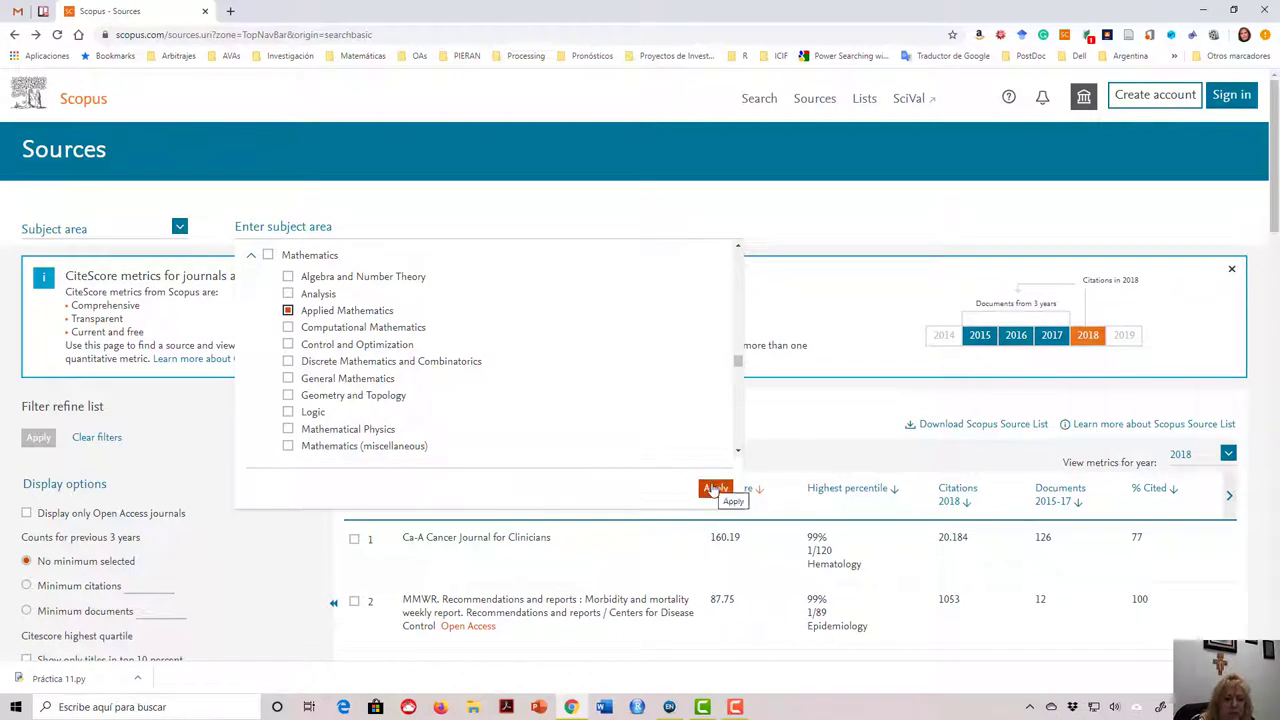
pyautogui.click(714, 488)
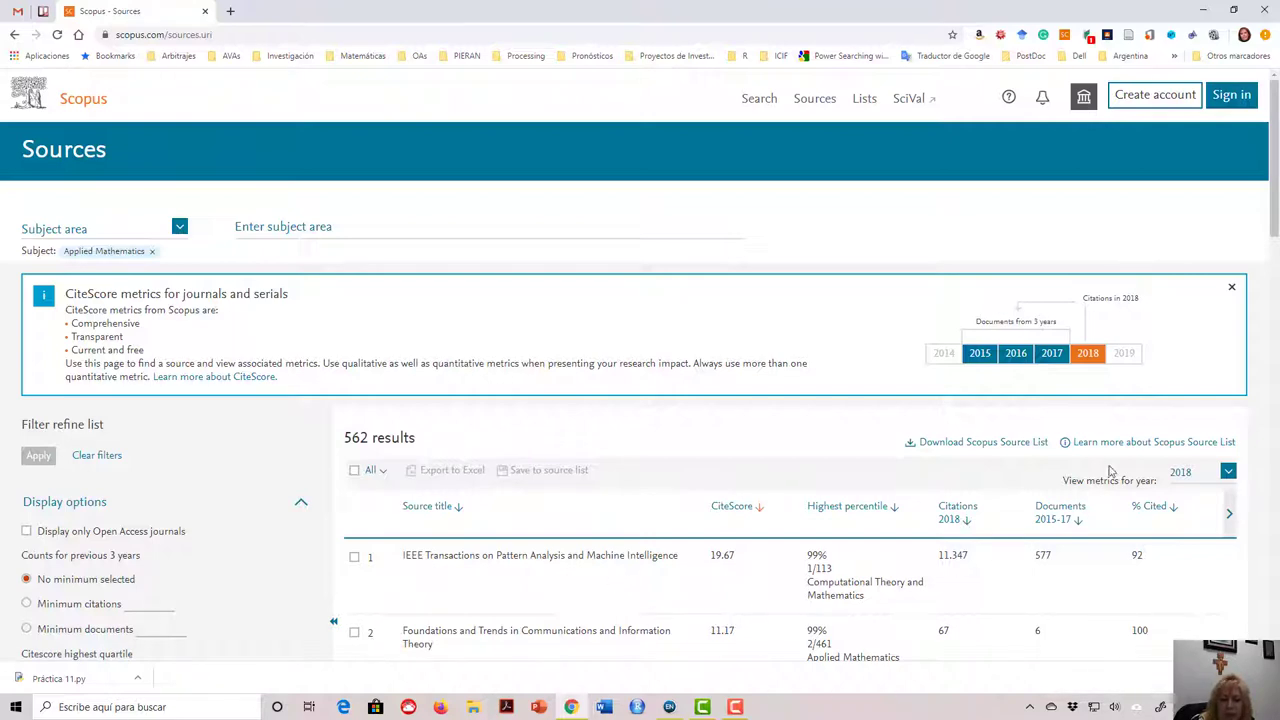
# - Open the source details of the International Journal of Robotics Research from the filtered results and review its metrics
pyautogui.moveTo(1275, 233); pyautogui.dragTo(1255, 313)
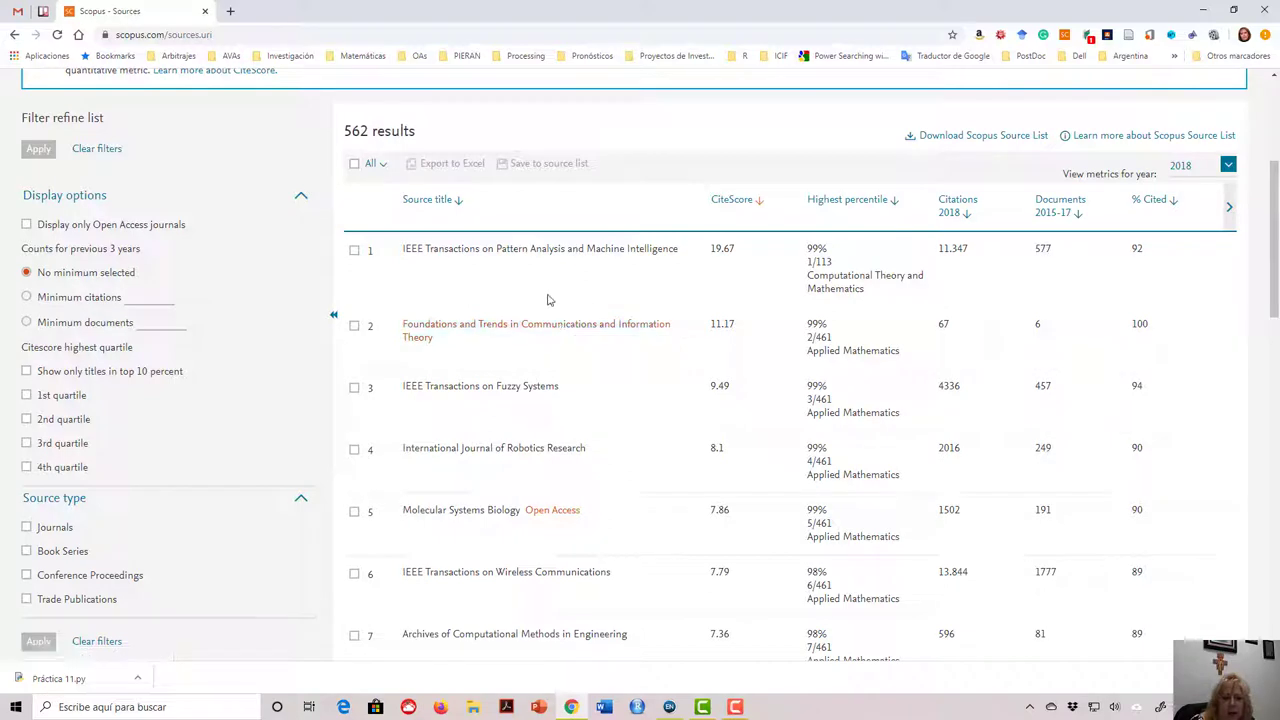
pyautogui.click(510, 457)
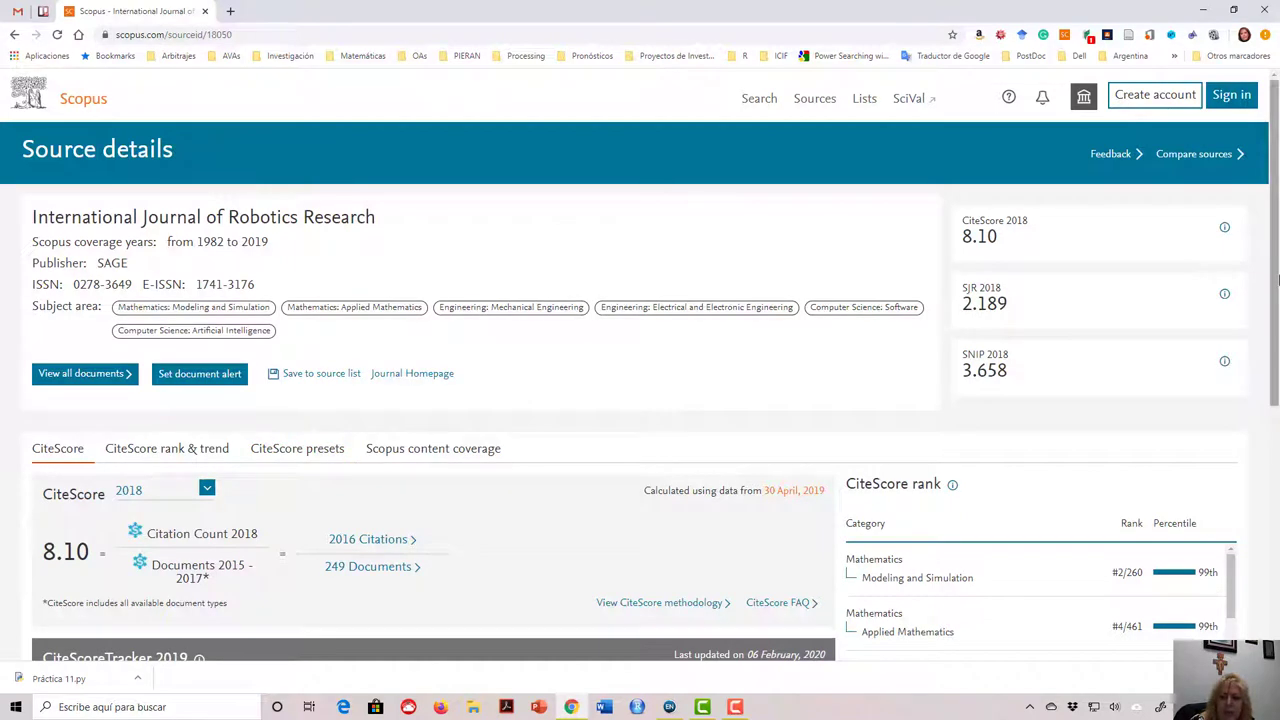
pyautogui.moveTo(1277, 281); pyautogui.dragTo(1276, 342)
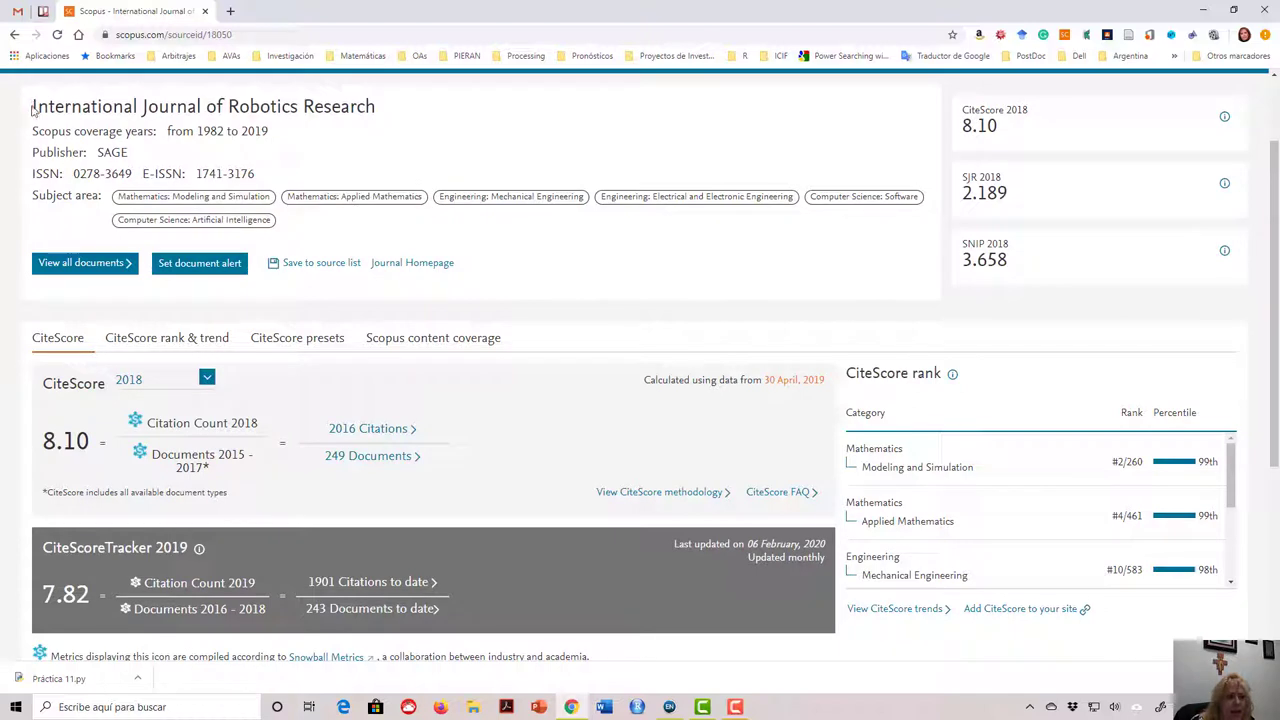
# - Copy the title "International Journal of Robotics Research" and search Google for it in a new browser tab
pyautogui.moveTo(32, 110); pyautogui.dragTo(383, 107)
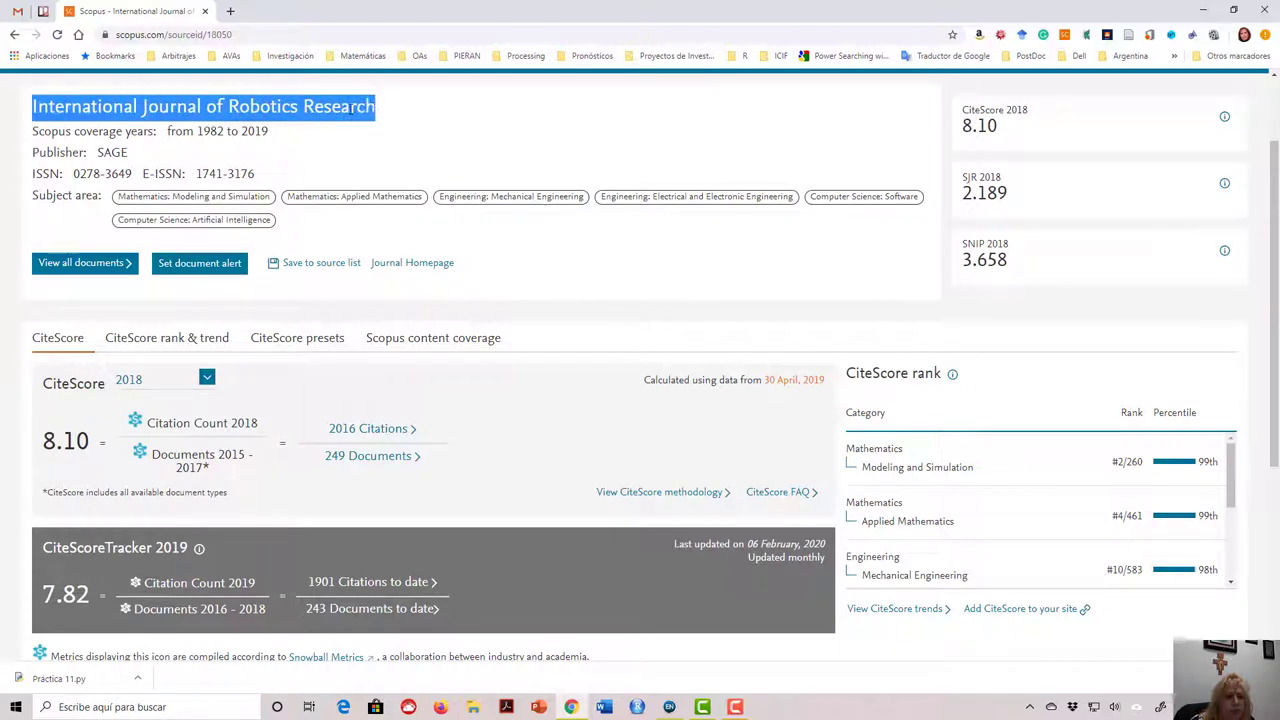
pyautogui.rightClick(352, 108)
pyautogui.click(375, 120)
pyautogui.click(230, 11)
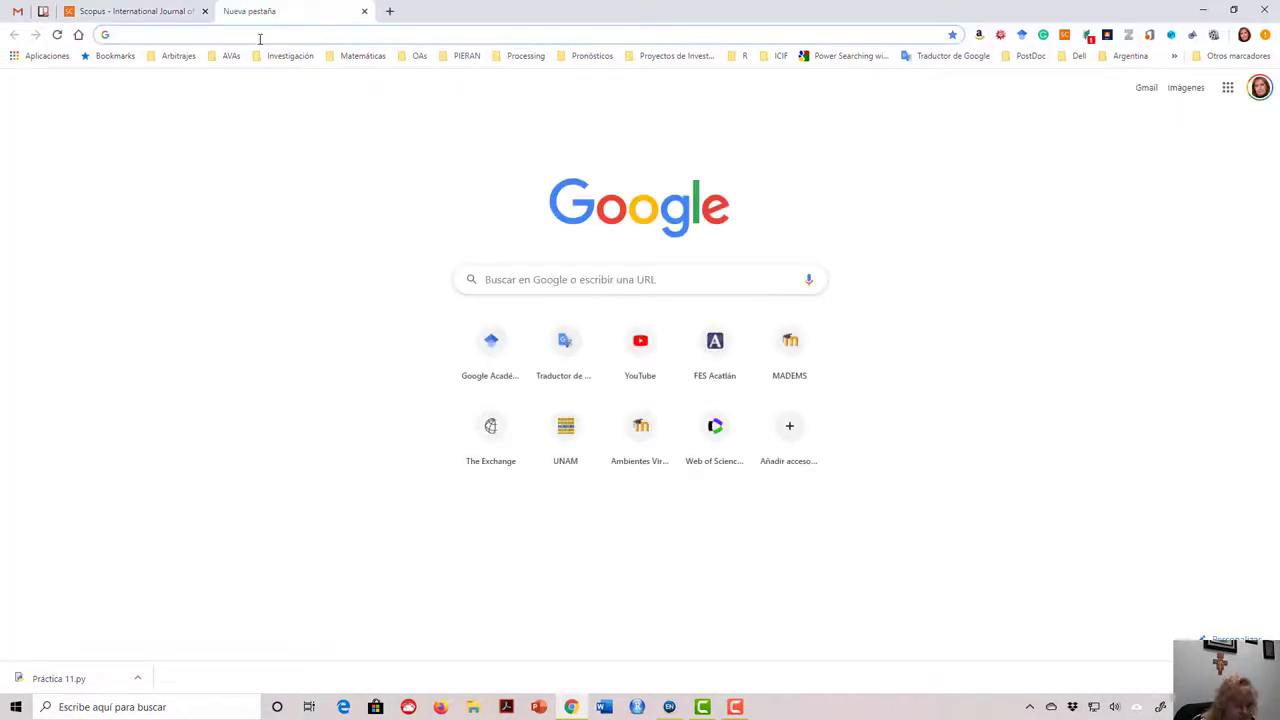
pyautogui.hotkey('ctrl', 'v')
pyautogui.press('Return')
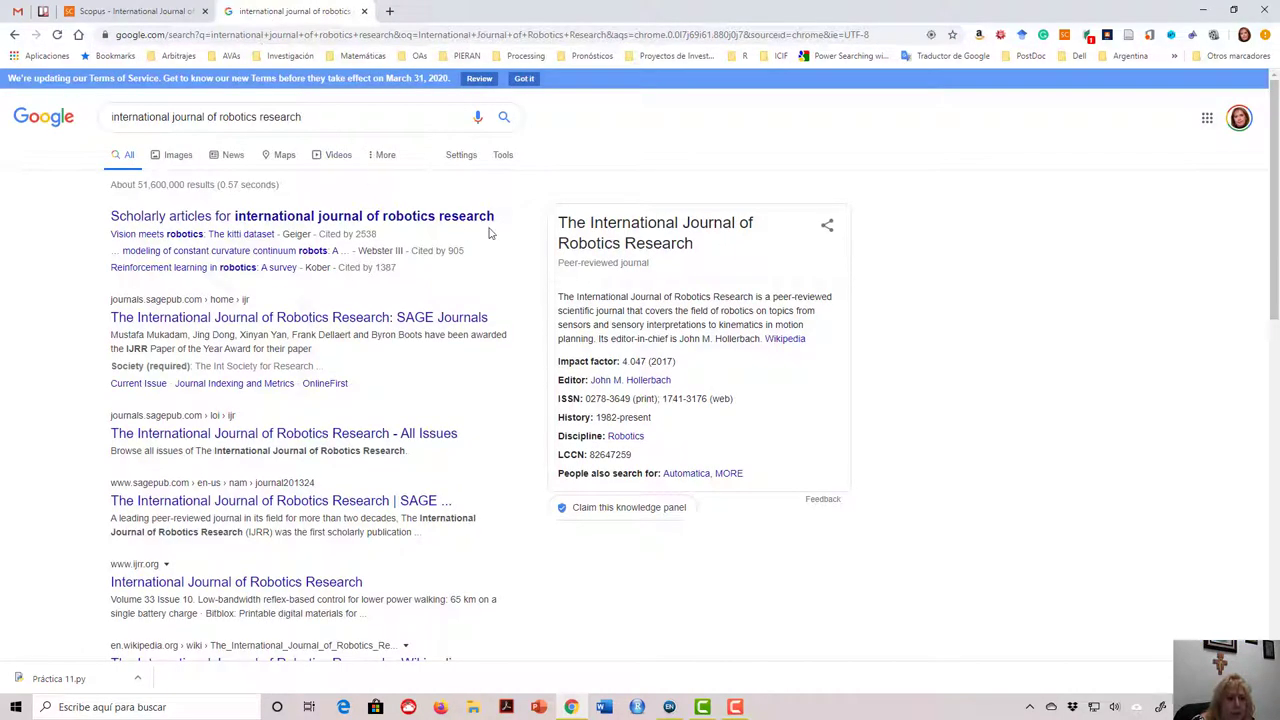
# - Open the journal's SAGE Journals home page from the results and display its most read articles
pyautogui.click(461, 321)
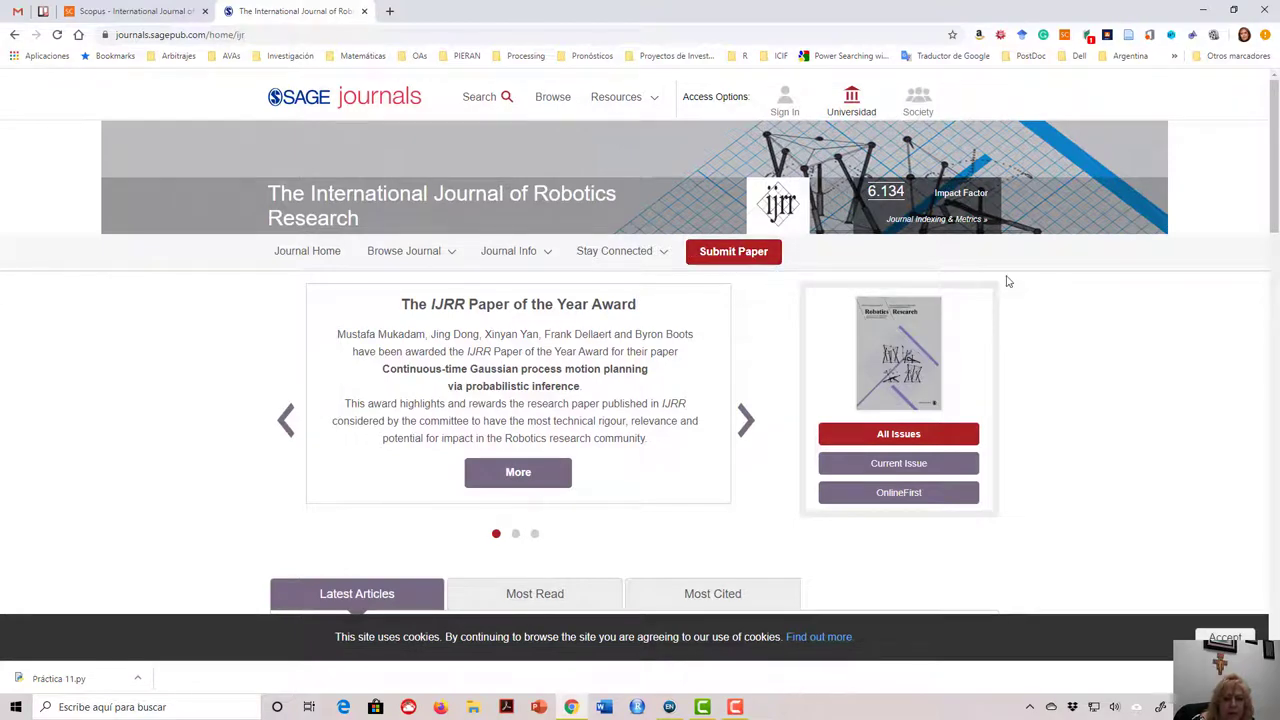
pyautogui.moveTo(1274, 193); pyautogui.dragTo(1274, 289)
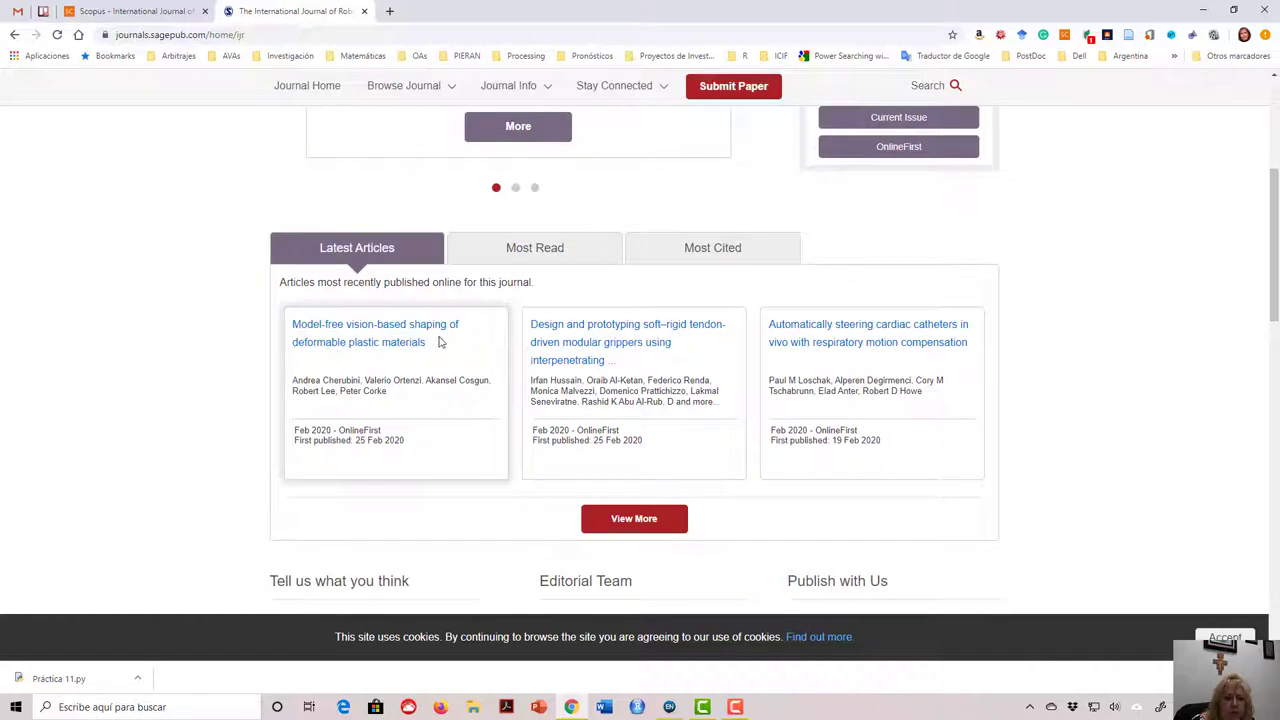
pyautogui.click(535, 250)
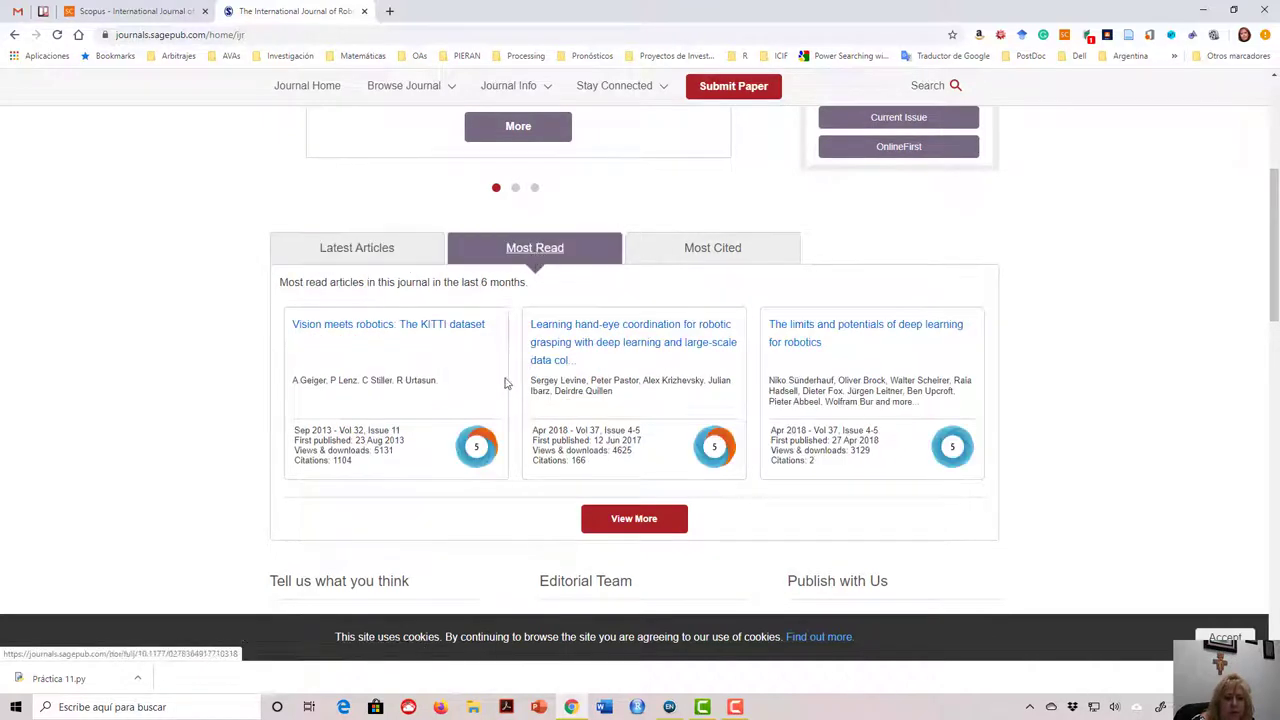
# - Display the journal's most cited articles on the SAGE page and return to its Scopus source details
pyautogui.click(733, 249)
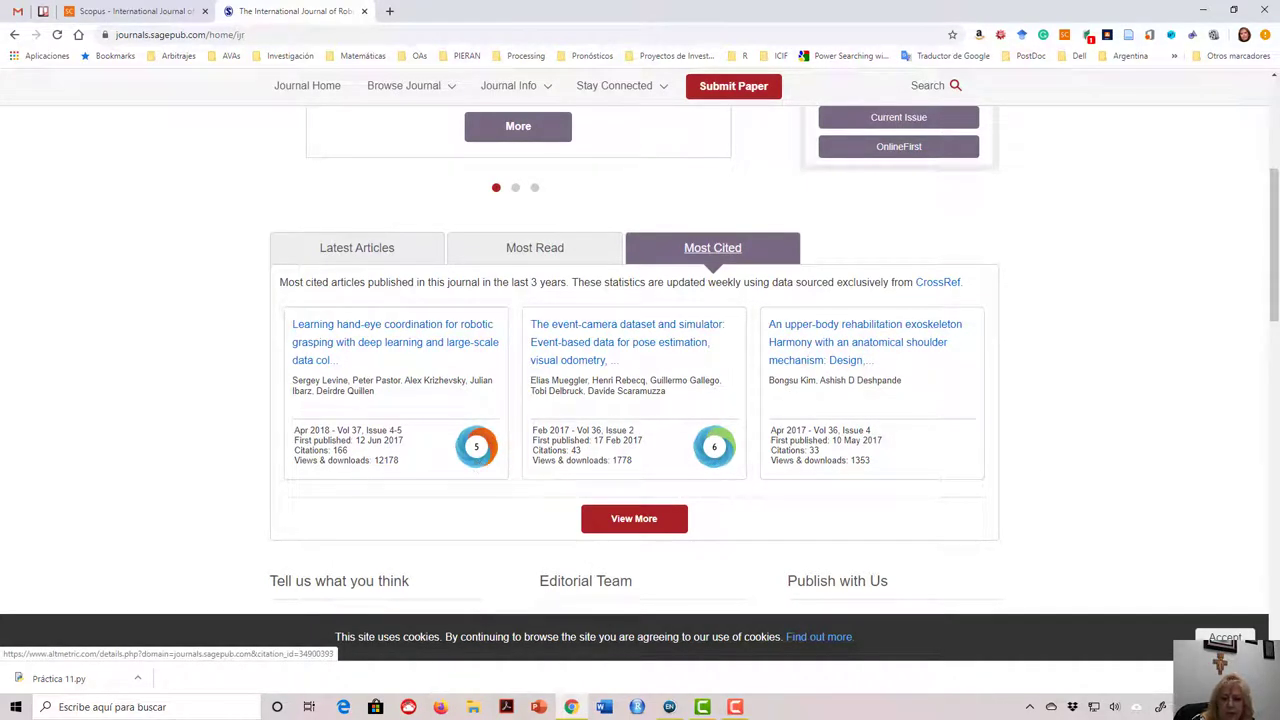
pyautogui.moveTo(1274, 310); pyautogui.dragTo(1274, 224)
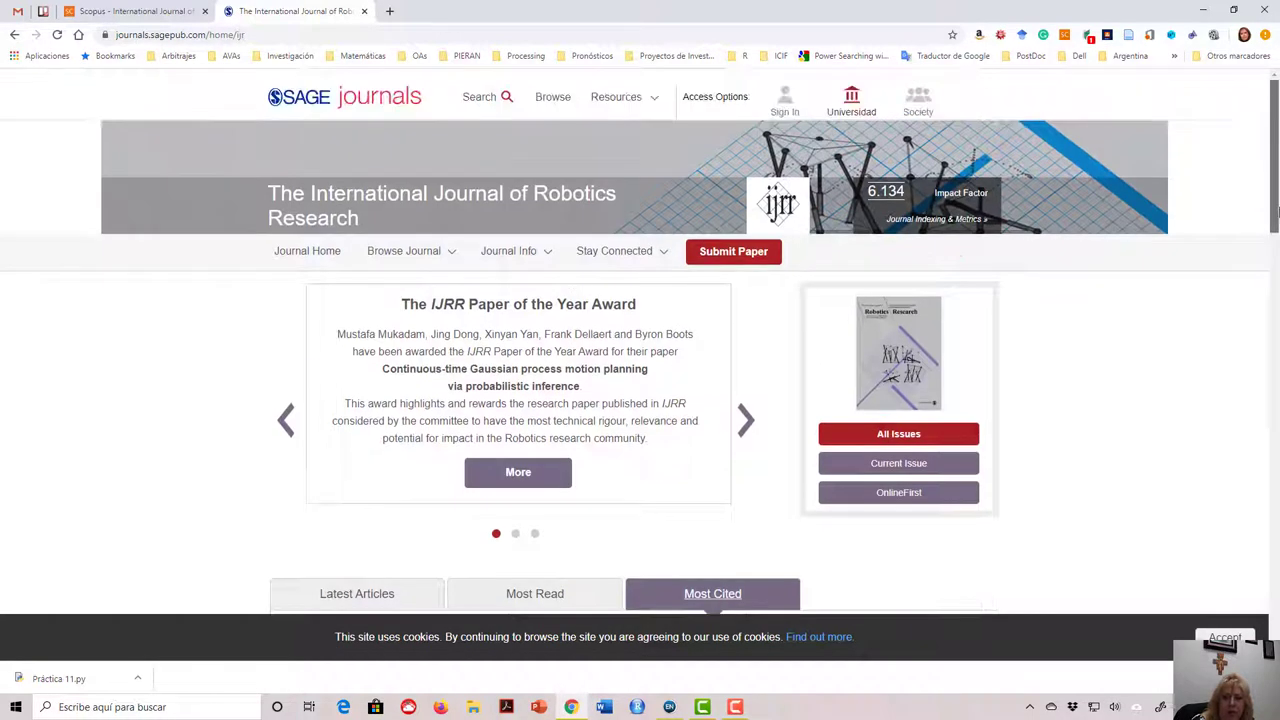
pyautogui.click(172, 14)
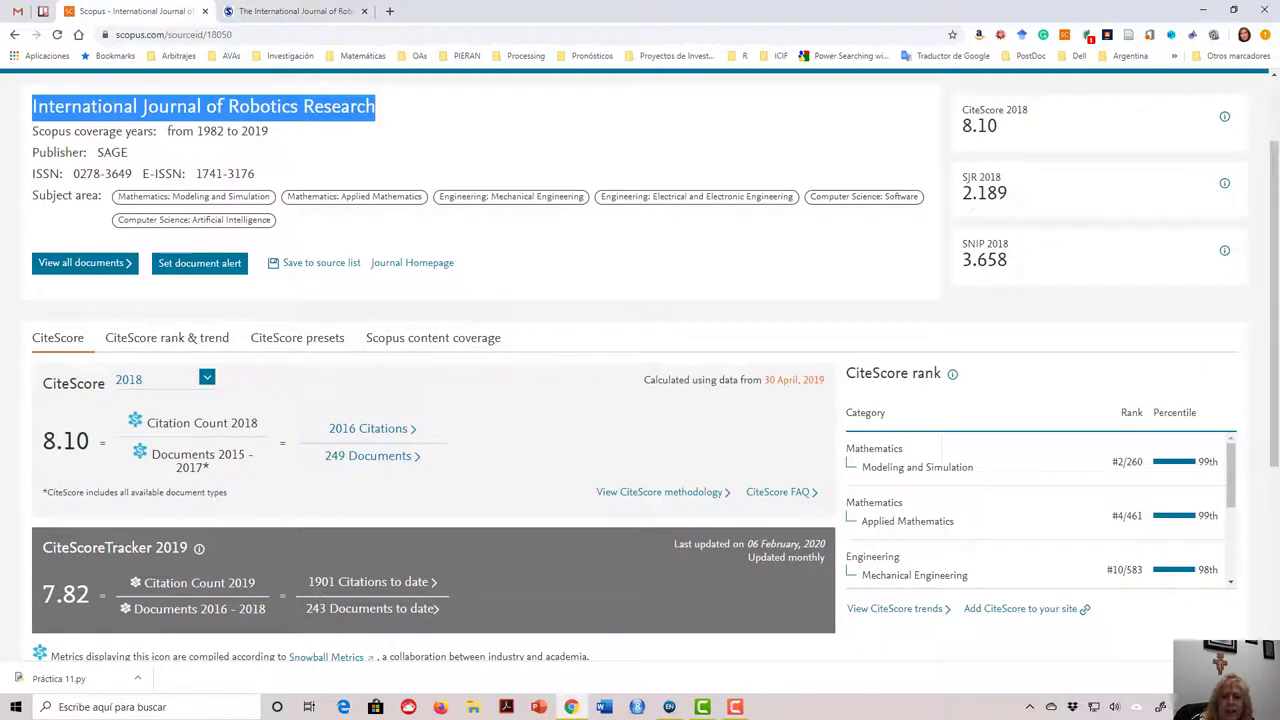
pyautogui.moveTo(1276, 342); pyautogui.dragTo(1277, 238)
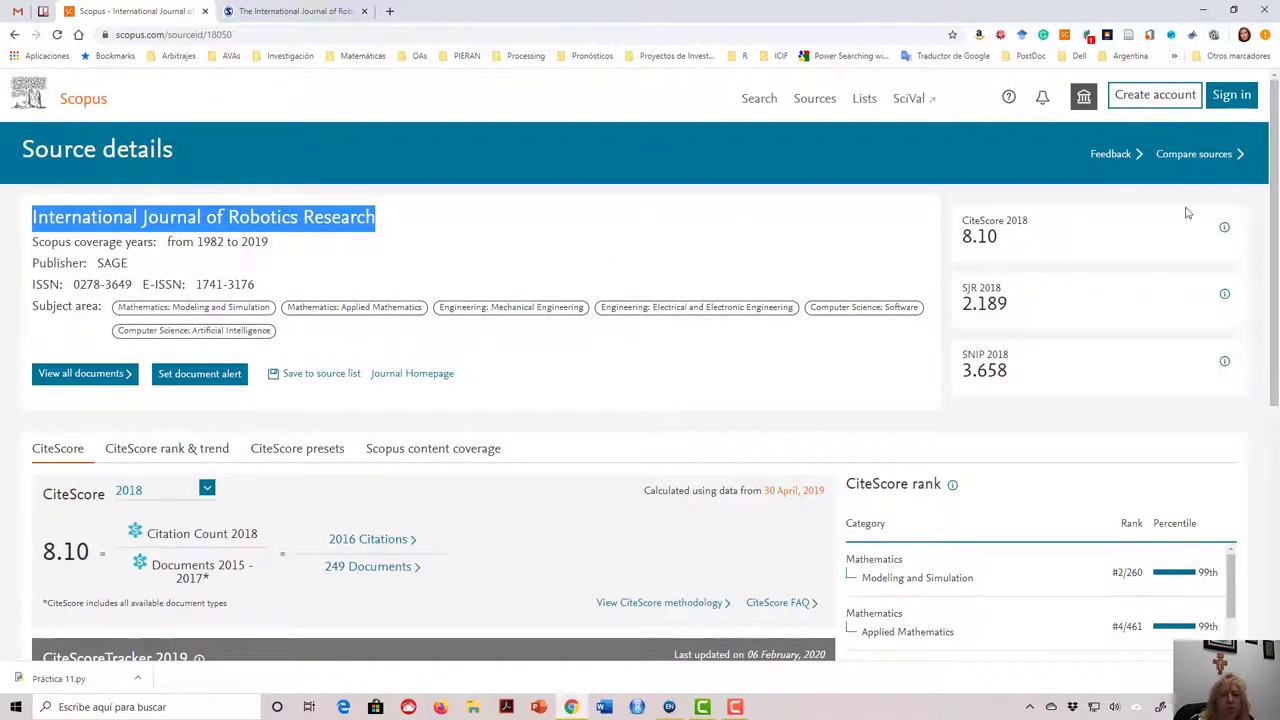
# - Search Scopus documents by article title, abstract and keywords for "mental health" AND (university OR college OR "higher education") AND (student OR alumni)
pyautogui.click(760, 100)
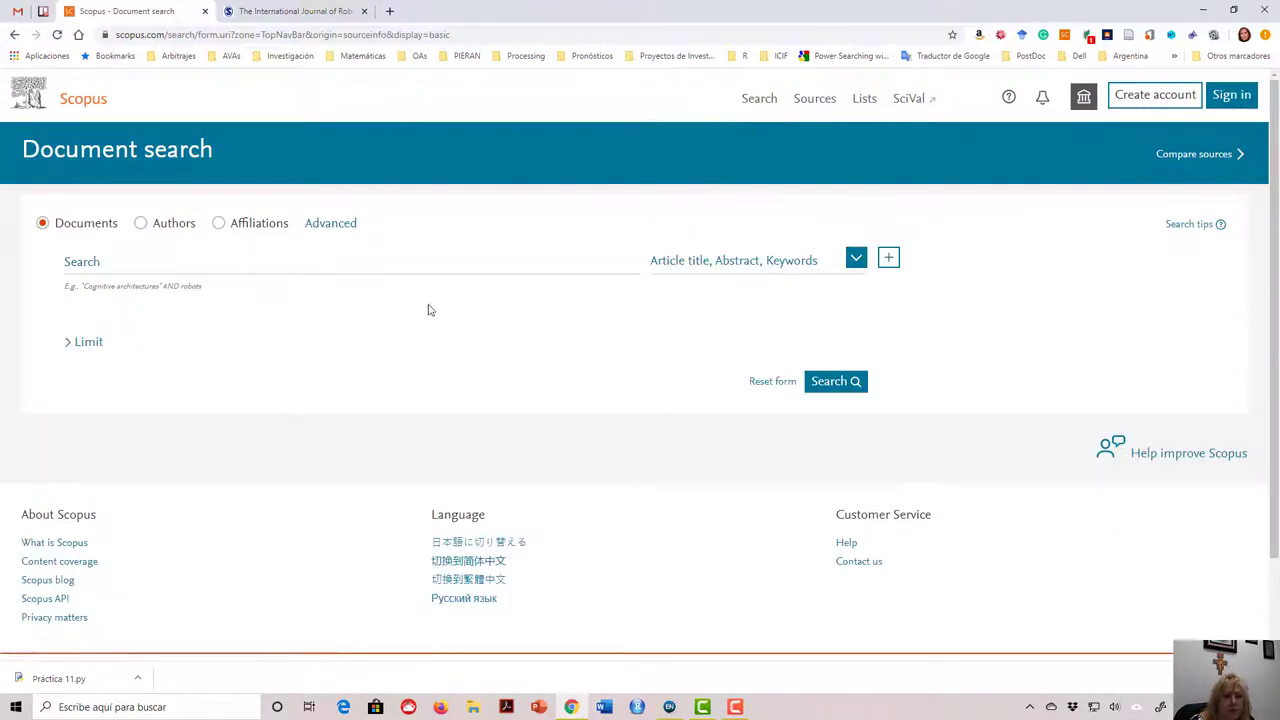
pyautogui.click(128, 270)
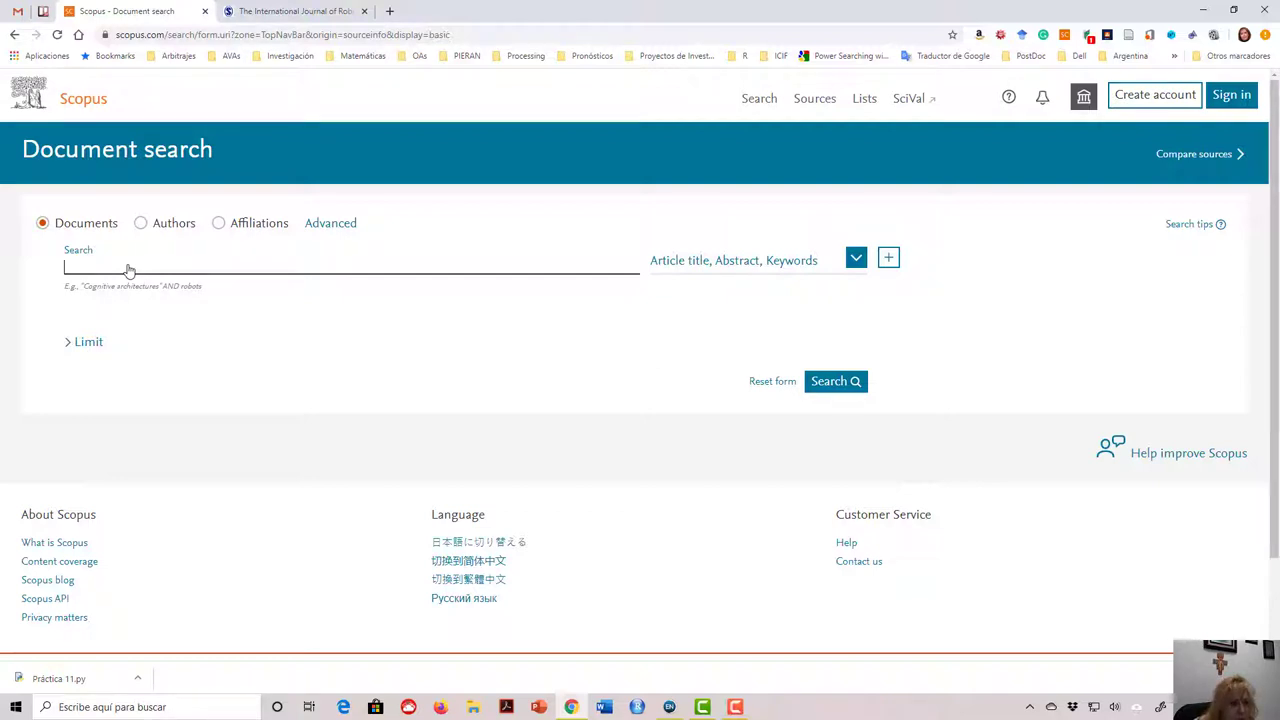
pyautogui.write('"men')
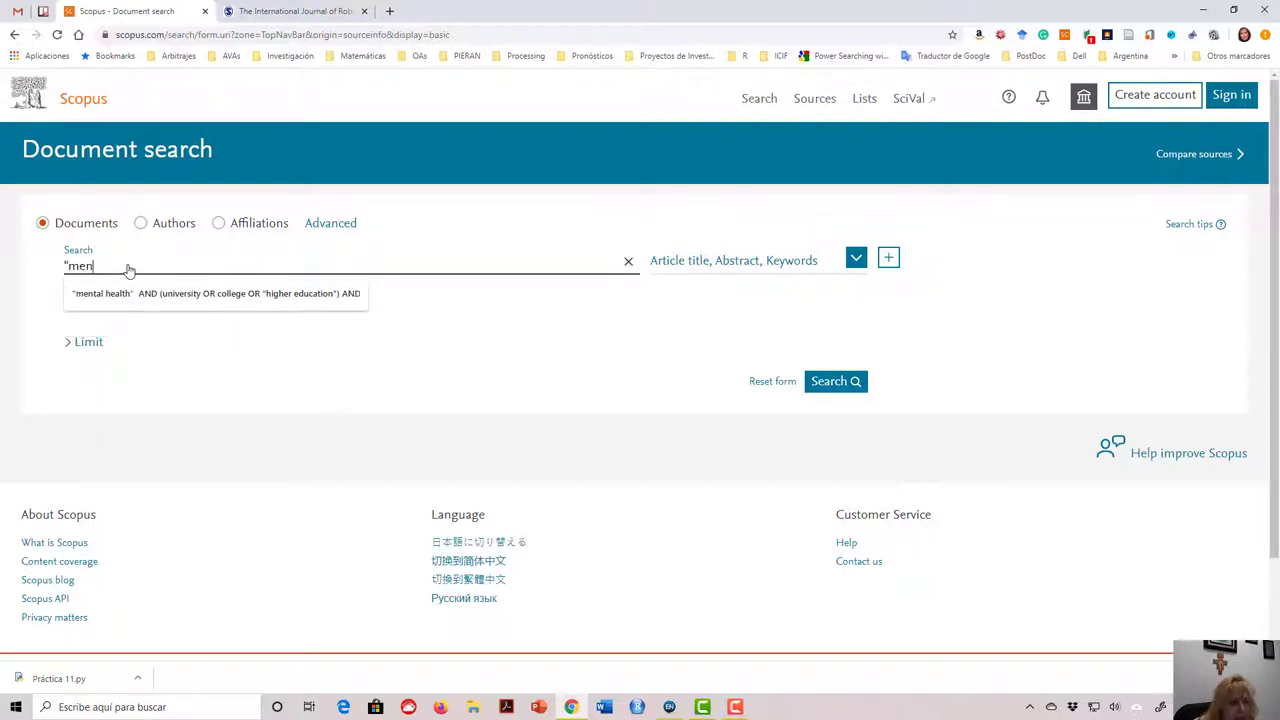
pyautogui.write('tan')
pyautogui.press('BackSpace')
pyautogui.write('l')
pyautogui.click(140, 300)
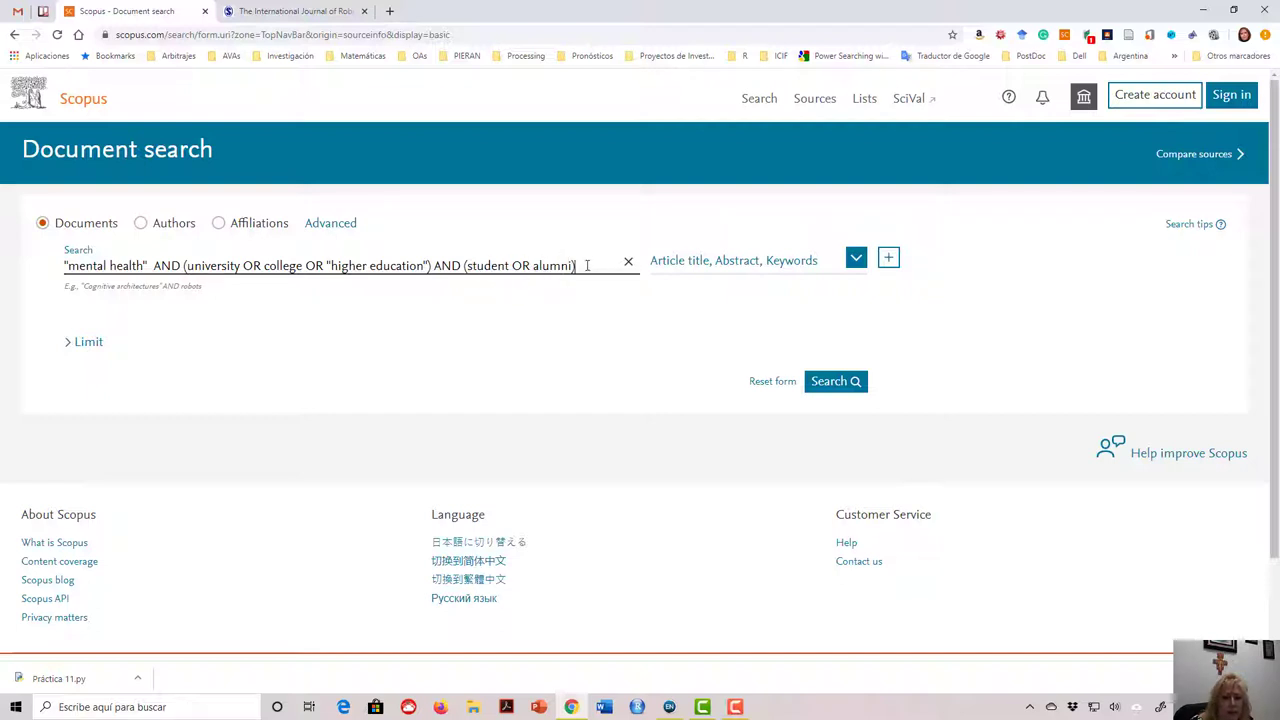
pyautogui.click(848, 384)
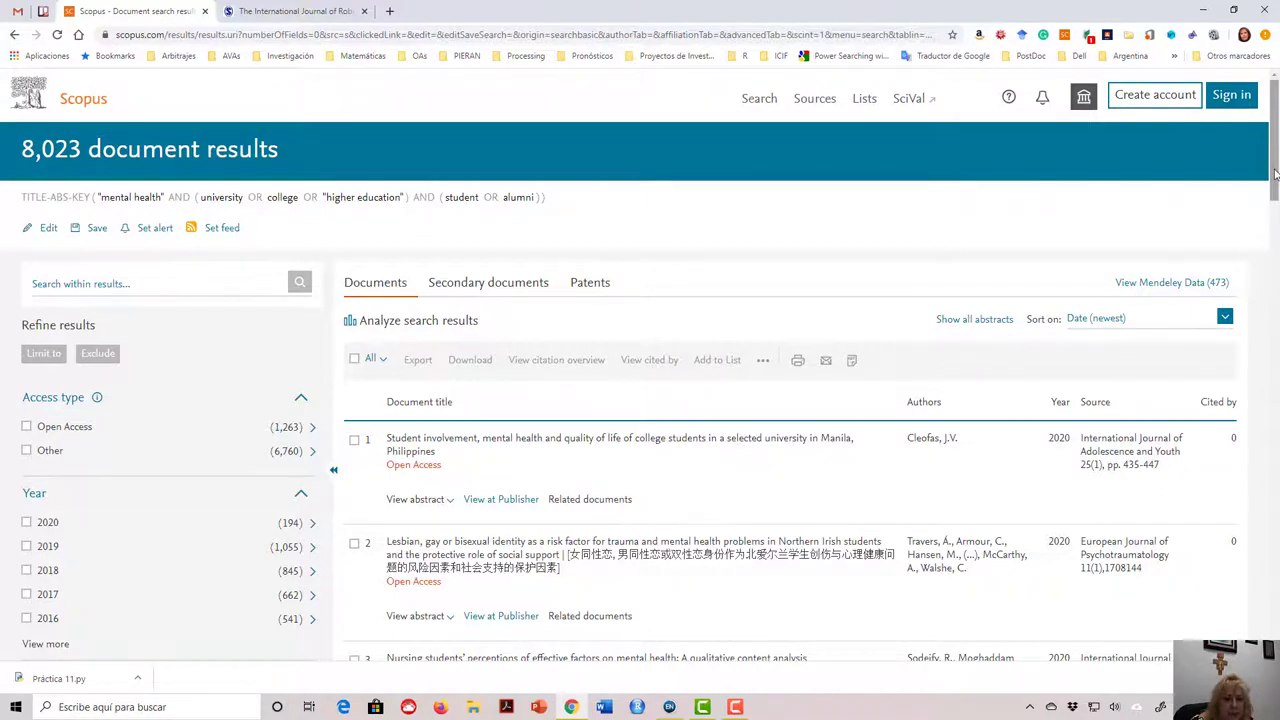
# - Look over the document results and sort them by Cited by (highest)
pyautogui.moveTo(1274, 175); pyautogui.dragTo(1273, 221)
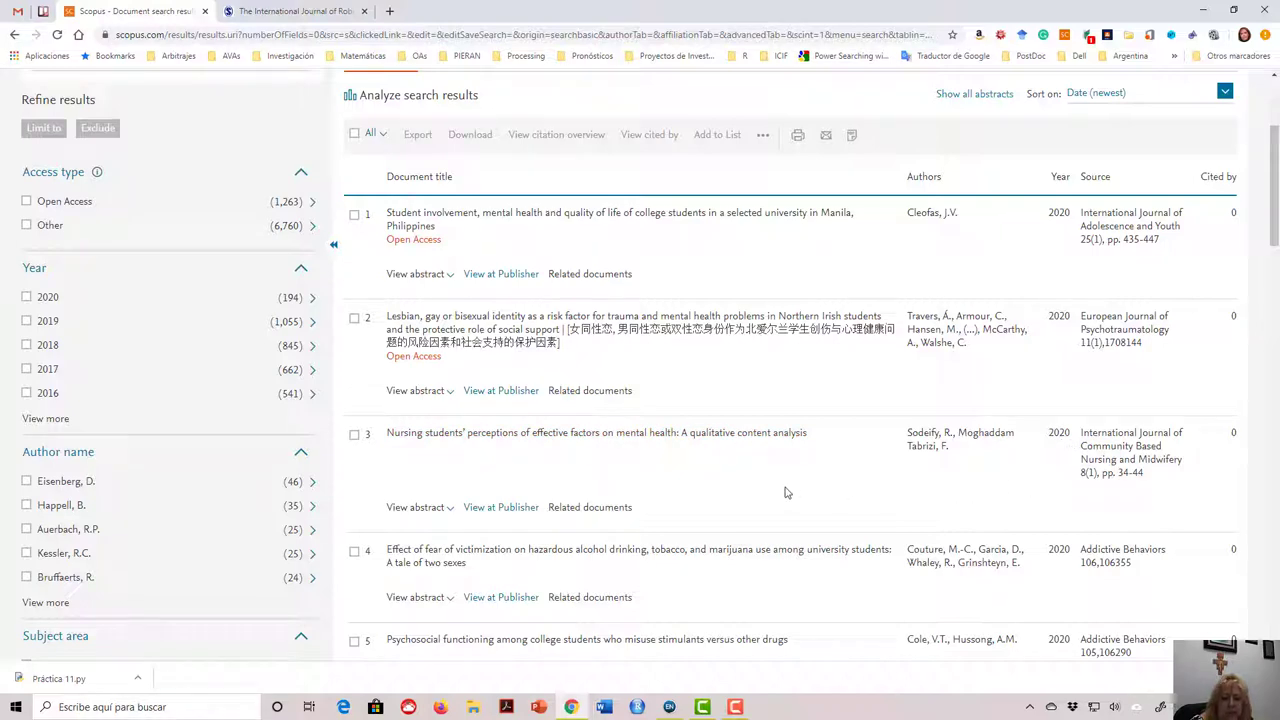
pyautogui.scroll(2, 785, 492)
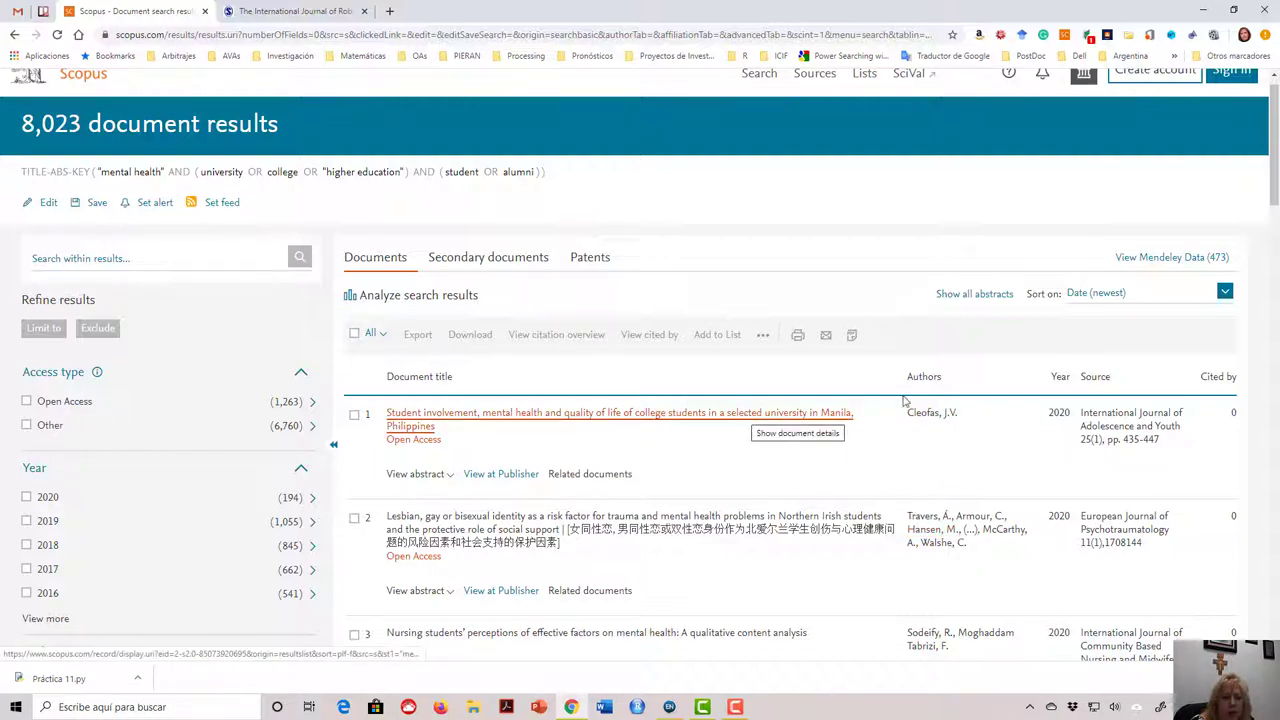
pyautogui.click(1225, 292)
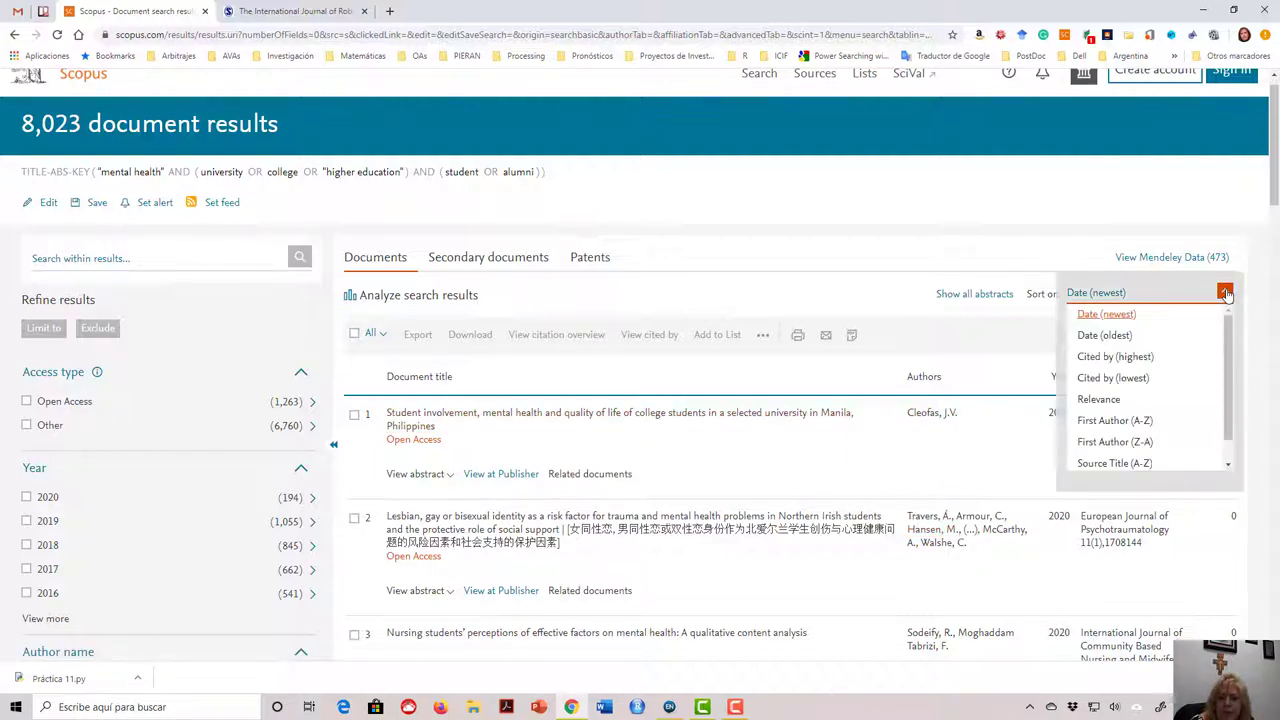
pyautogui.click(1113, 358)
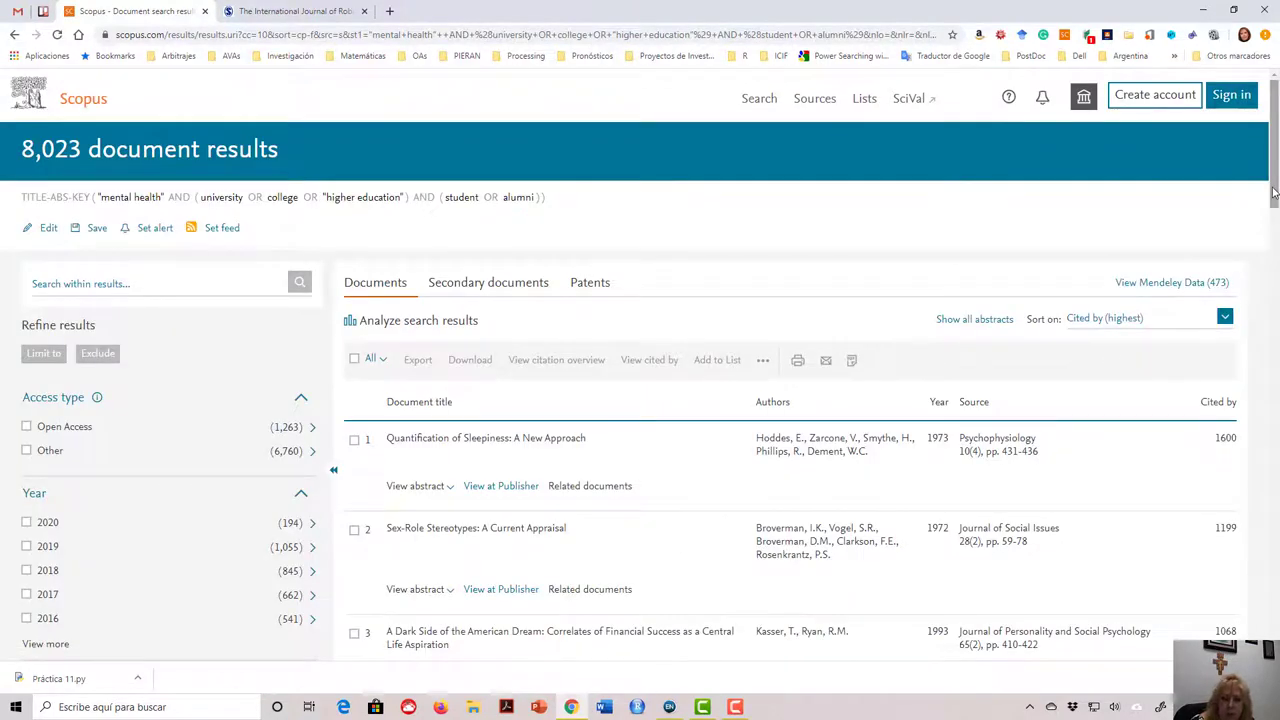
# - Browse the most cited results and open the details of "Prevalence and Correlates of Depression, Anxiety, and Suicidality Among University Students"
pyautogui.moveTo(1275, 194); pyautogui.dragTo(1272, 249)
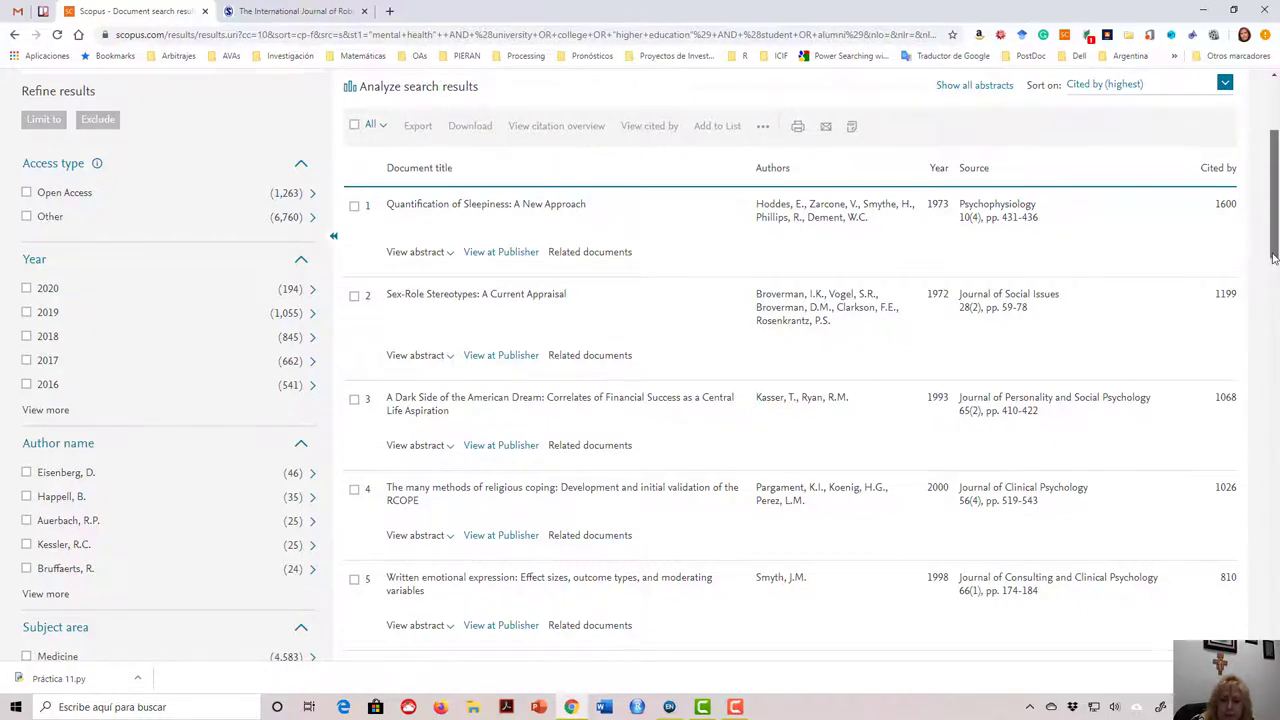
pyautogui.moveTo(1276, 262); pyautogui.dragTo(1255, 321)
pyautogui.scroll(-1, 1250, 330)
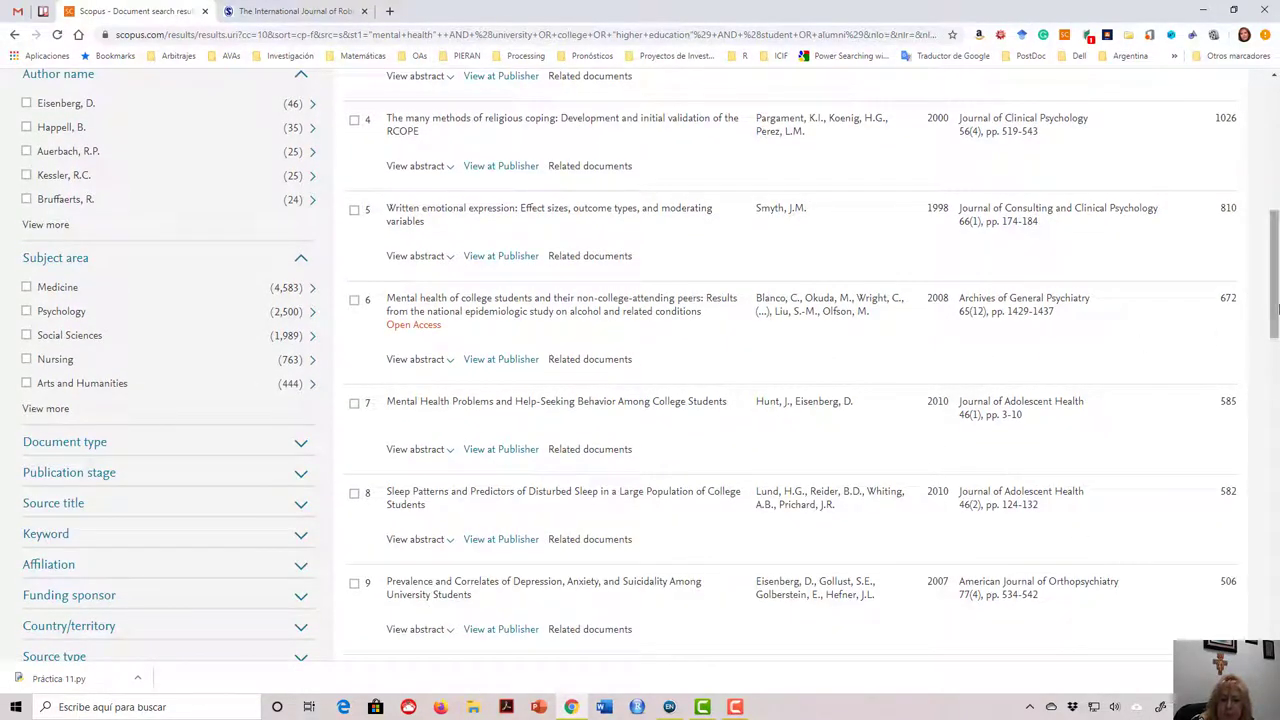
pyautogui.moveTo(1276, 285); pyautogui.dragTo(1273, 342)
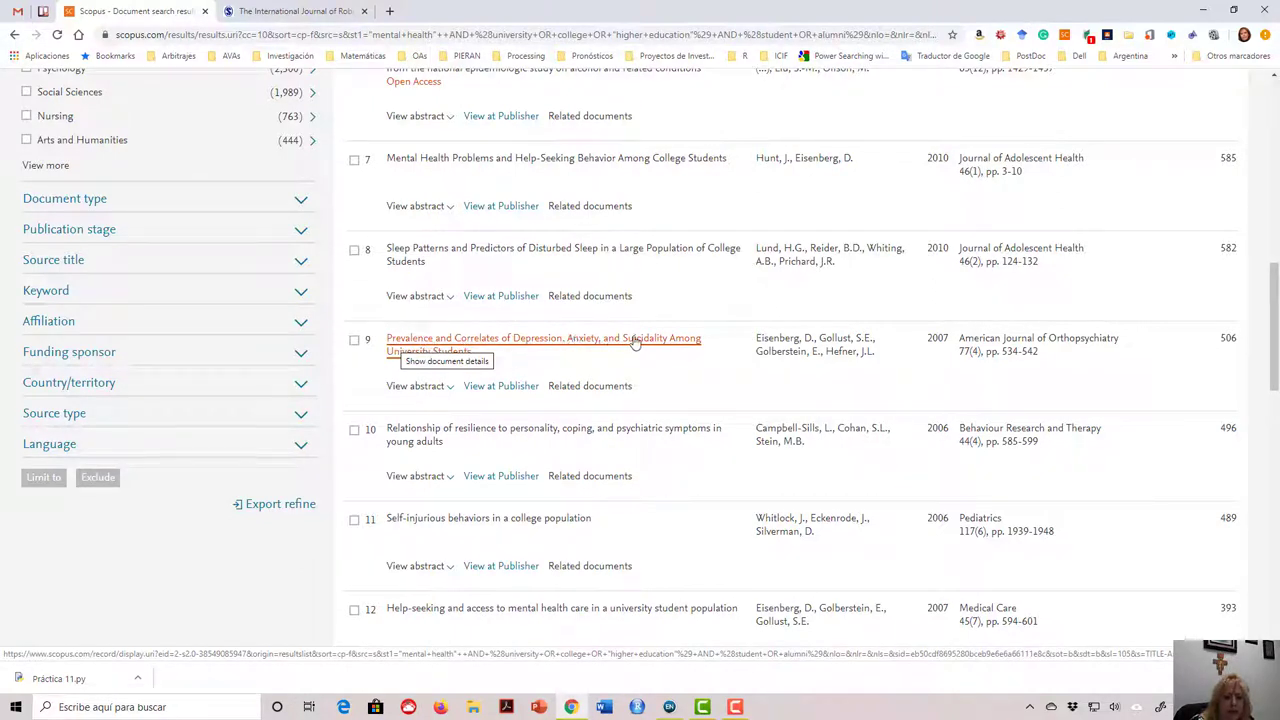
pyautogui.click(418, 352)
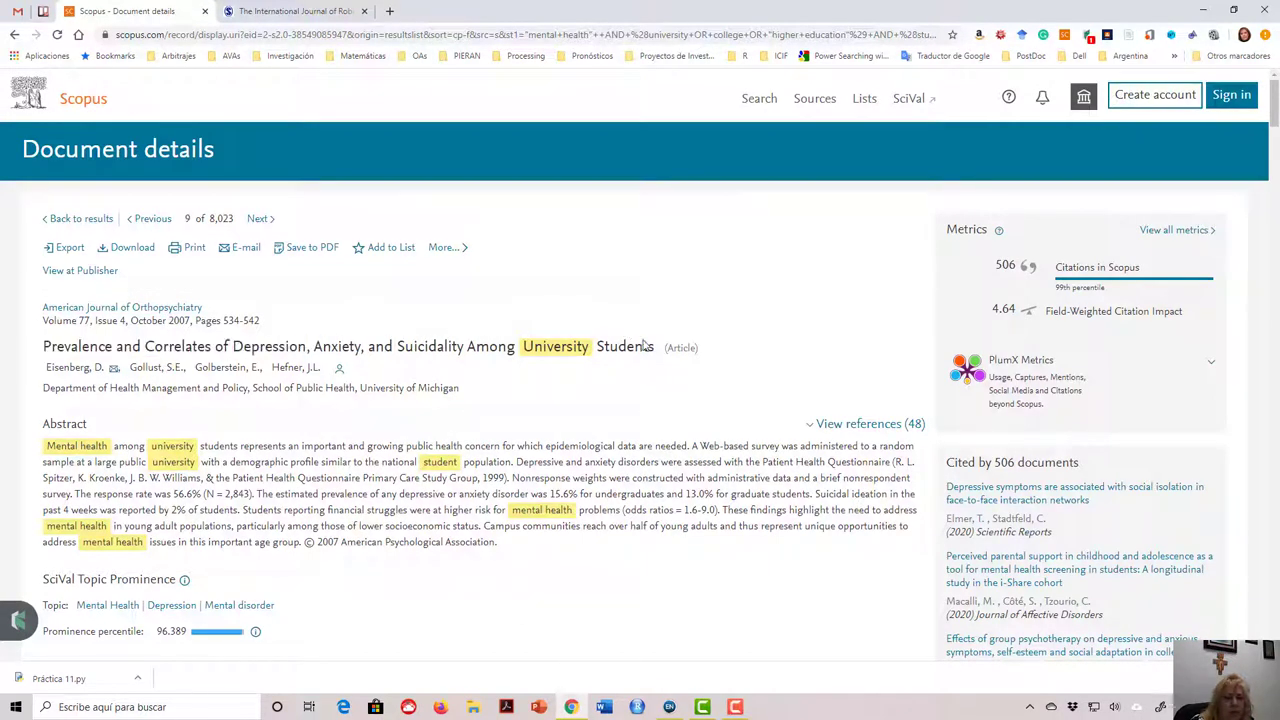
# - Examine the article's title, abstract, keywords and citation metrics on its document details page
pyautogui.tripleClick(645, 346)
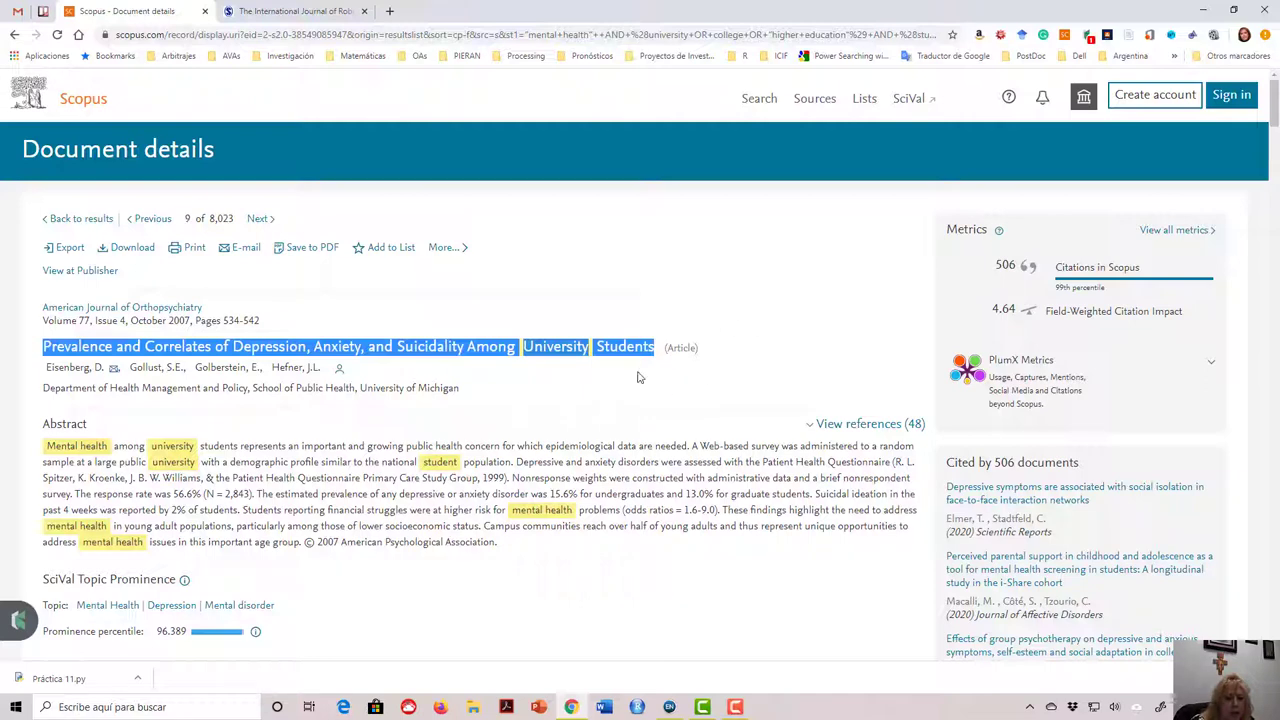
pyautogui.click(600, 405)
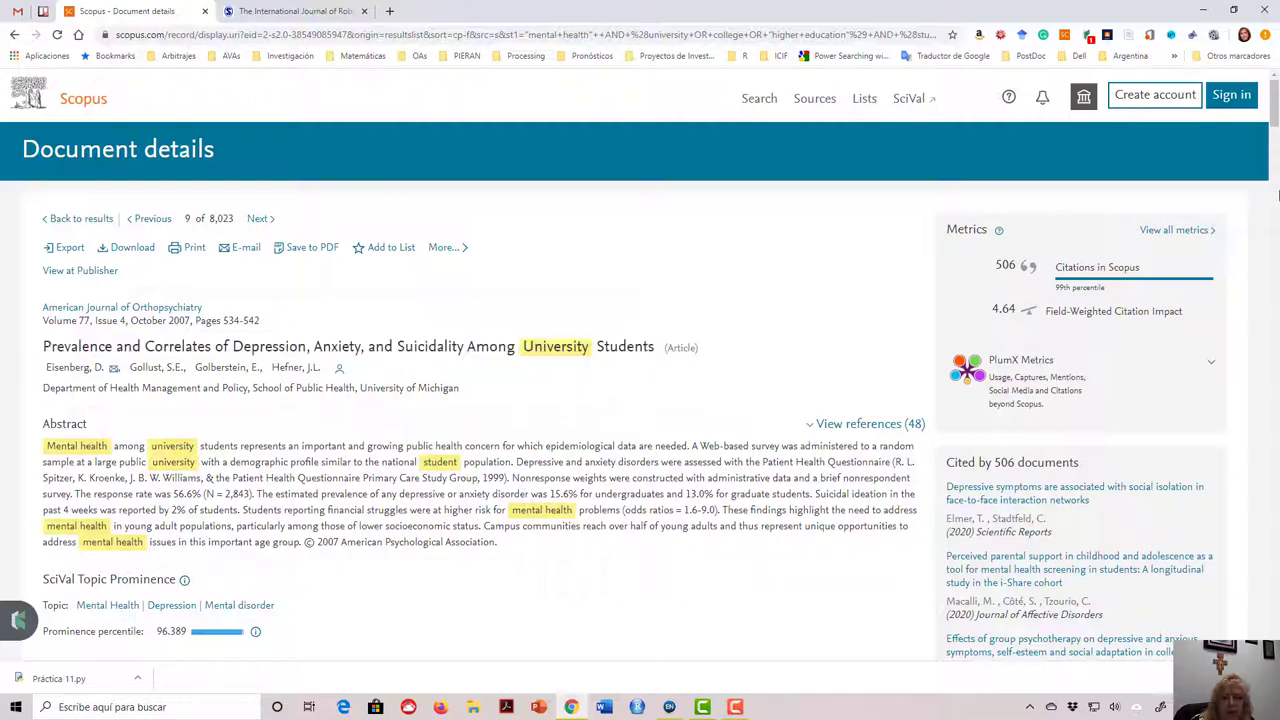
pyautogui.scroll(-2, 1273, 157)
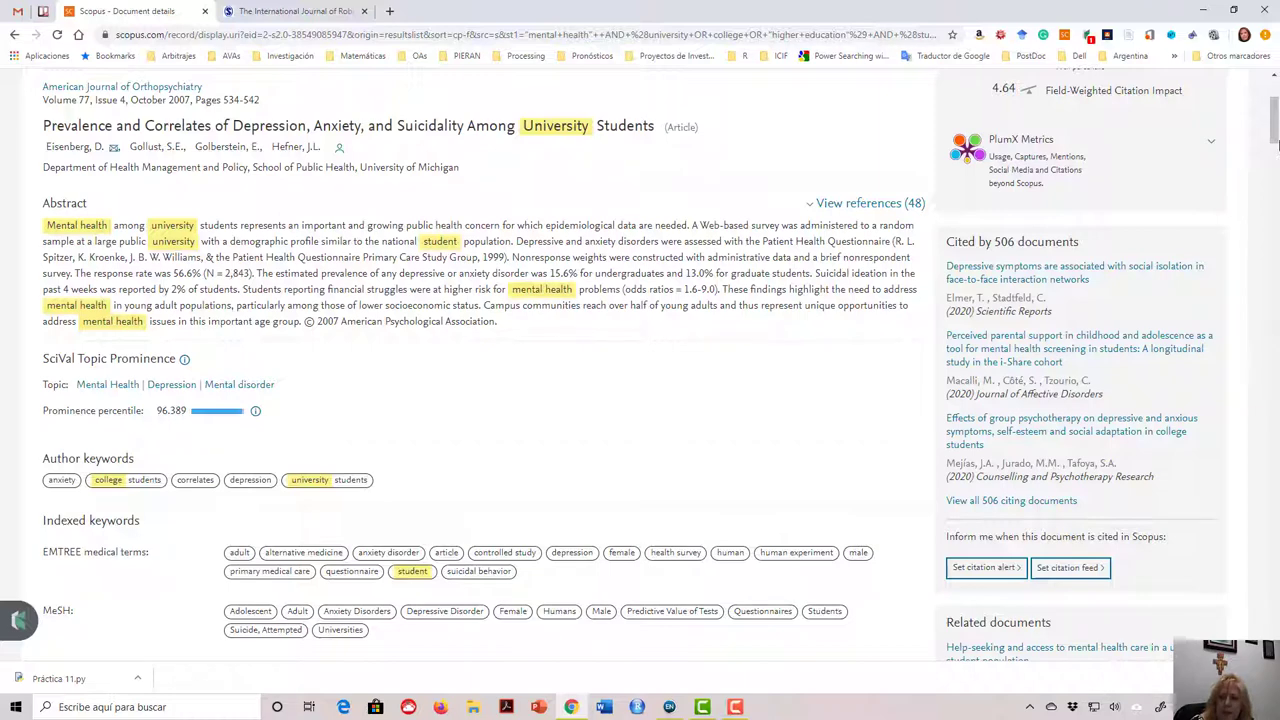
pyautogui.scroll(2, 1277, 143)
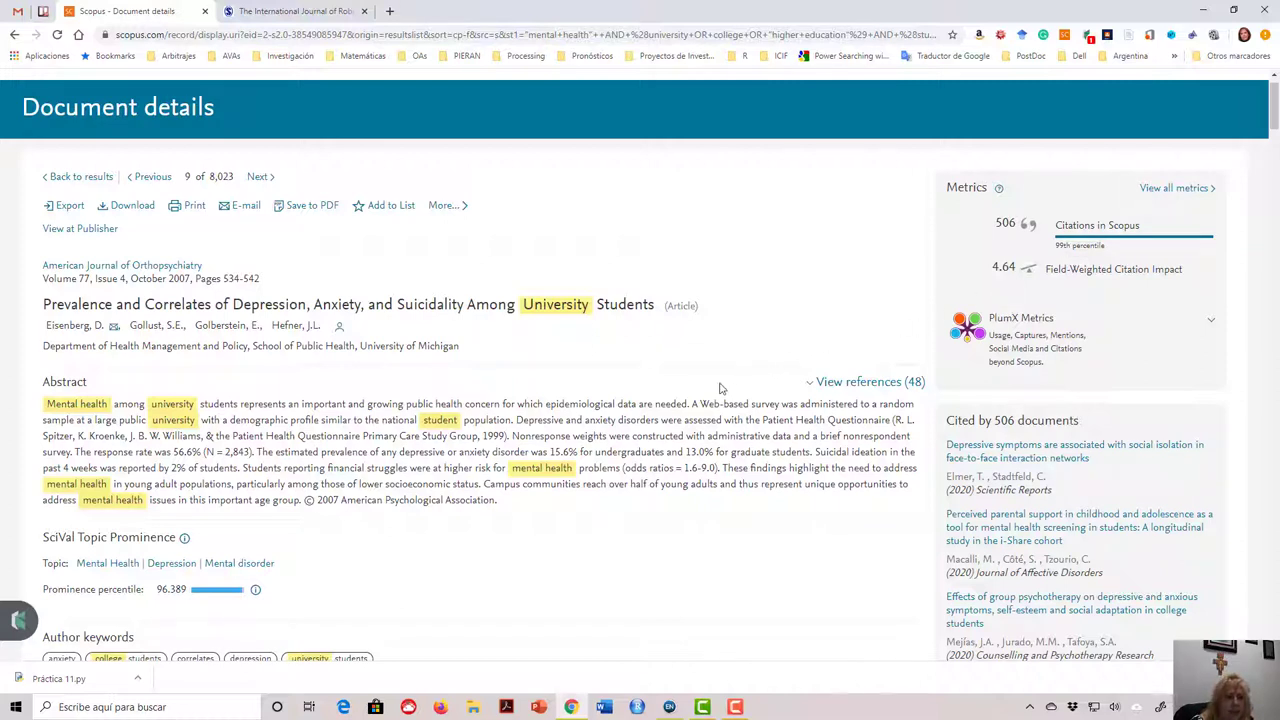
# - Go back to the document results and copy the title "Prevalence and Correlates of Depression, Anxiety, and Suicidality Among University Students"
pyautogui.click(14, 36)
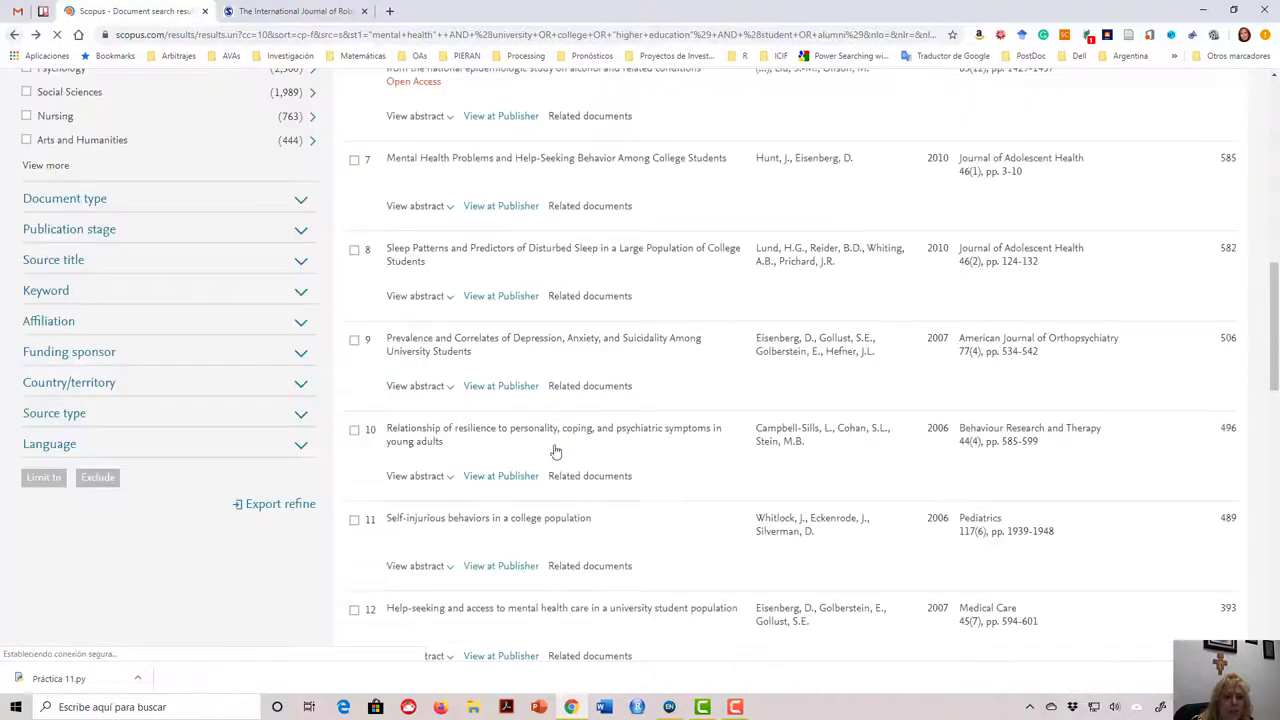
pyautogui.scroll(5, 1276, 370)
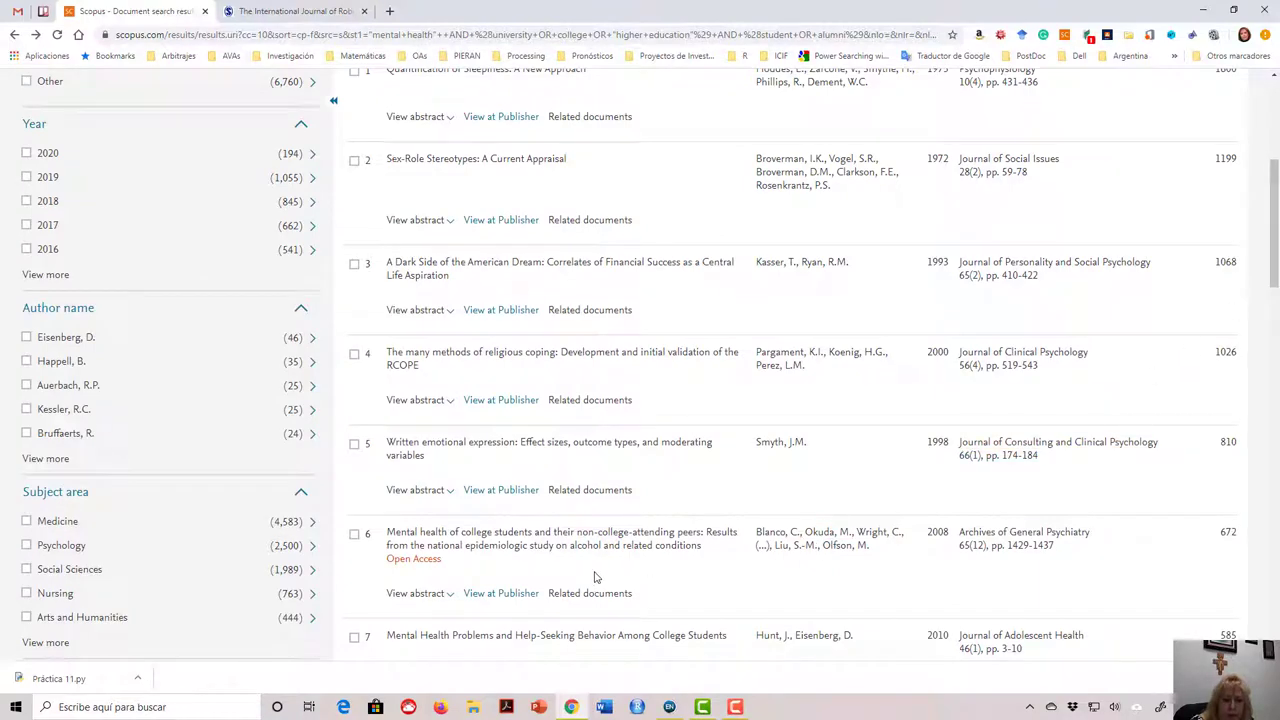
pyautogui.scroll(-3, 1275, 320)
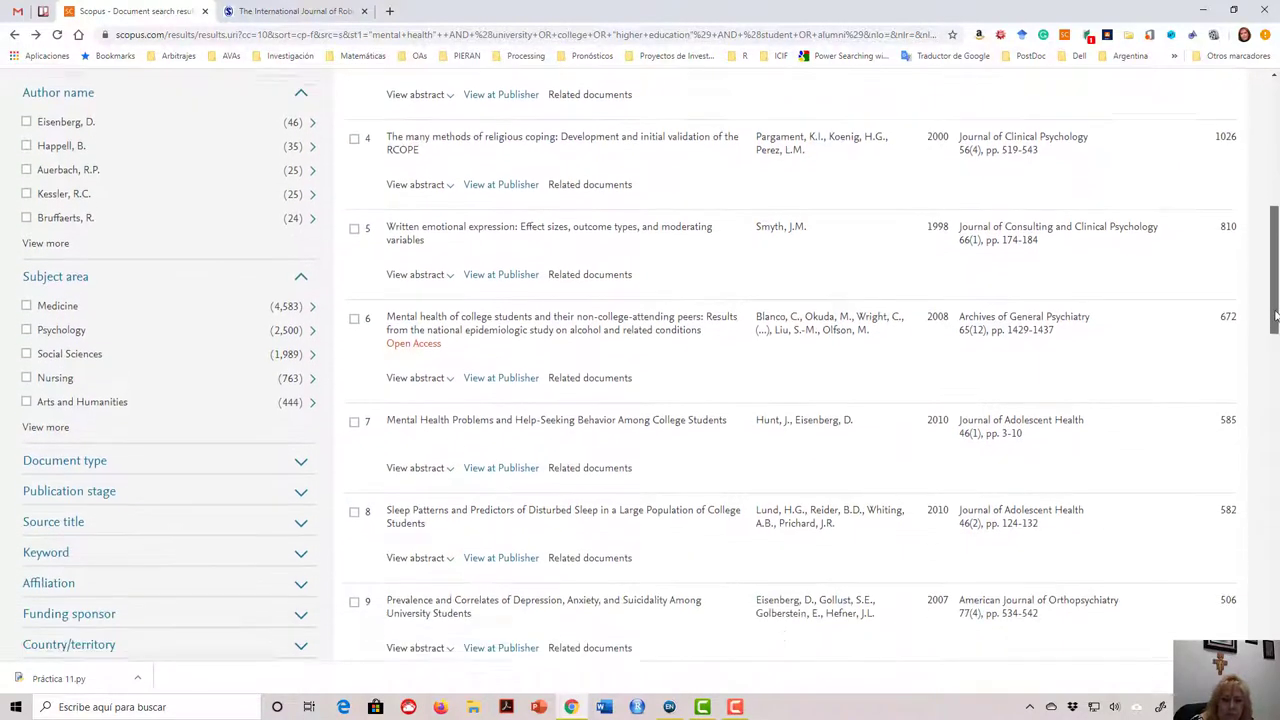
pyautogui.scroll(-1, 1275, 320)
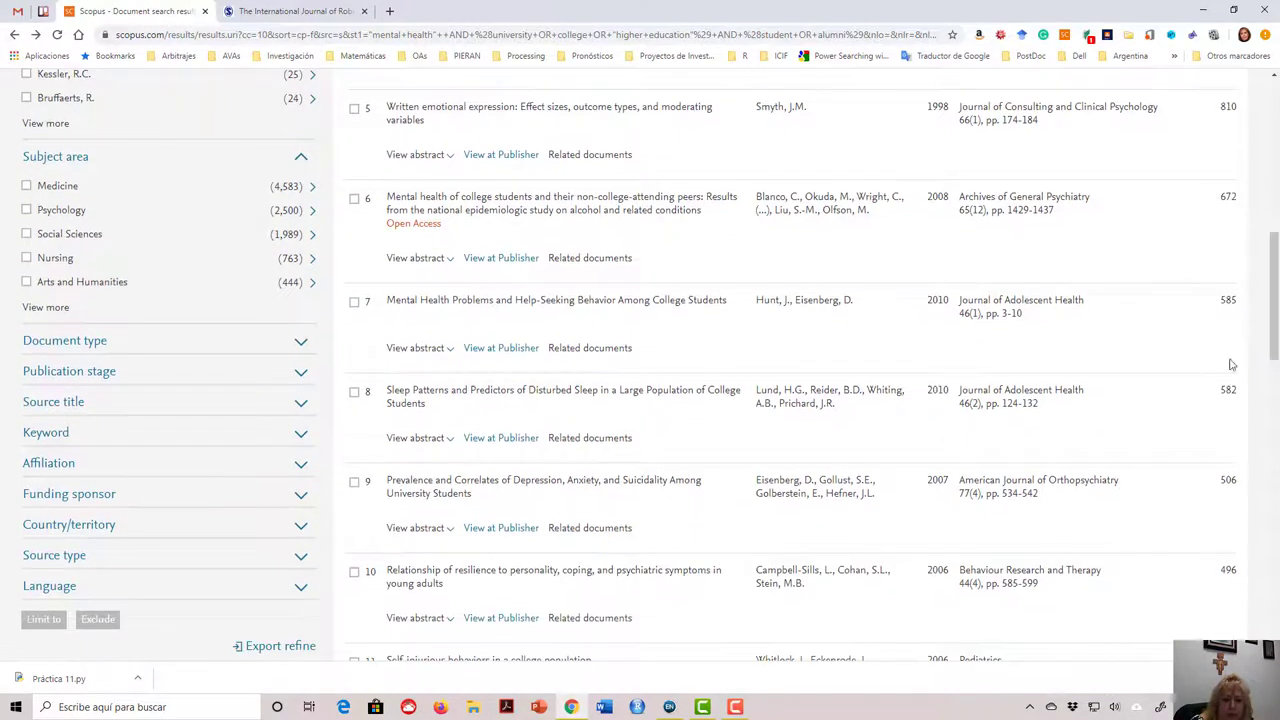
pyautogui.tripleClick(485, 500)
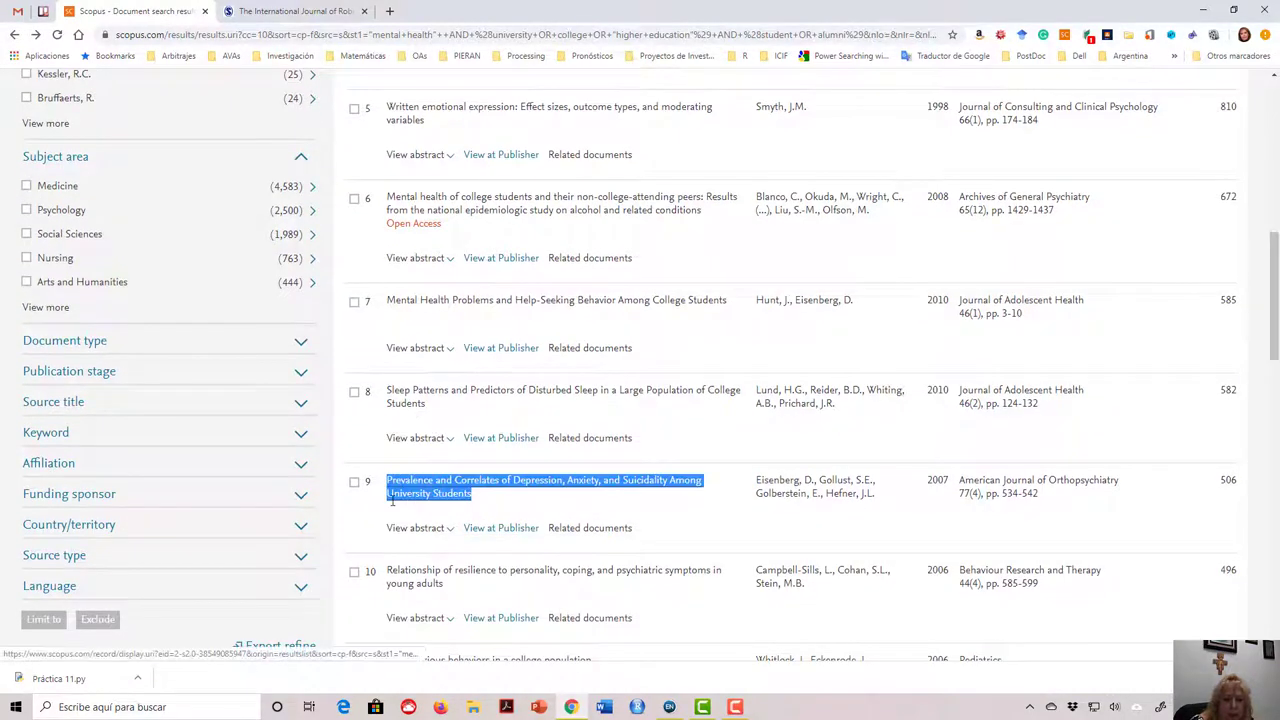
pyautogui.rightClick(433, 495)
pyautogui.click(472, 386)
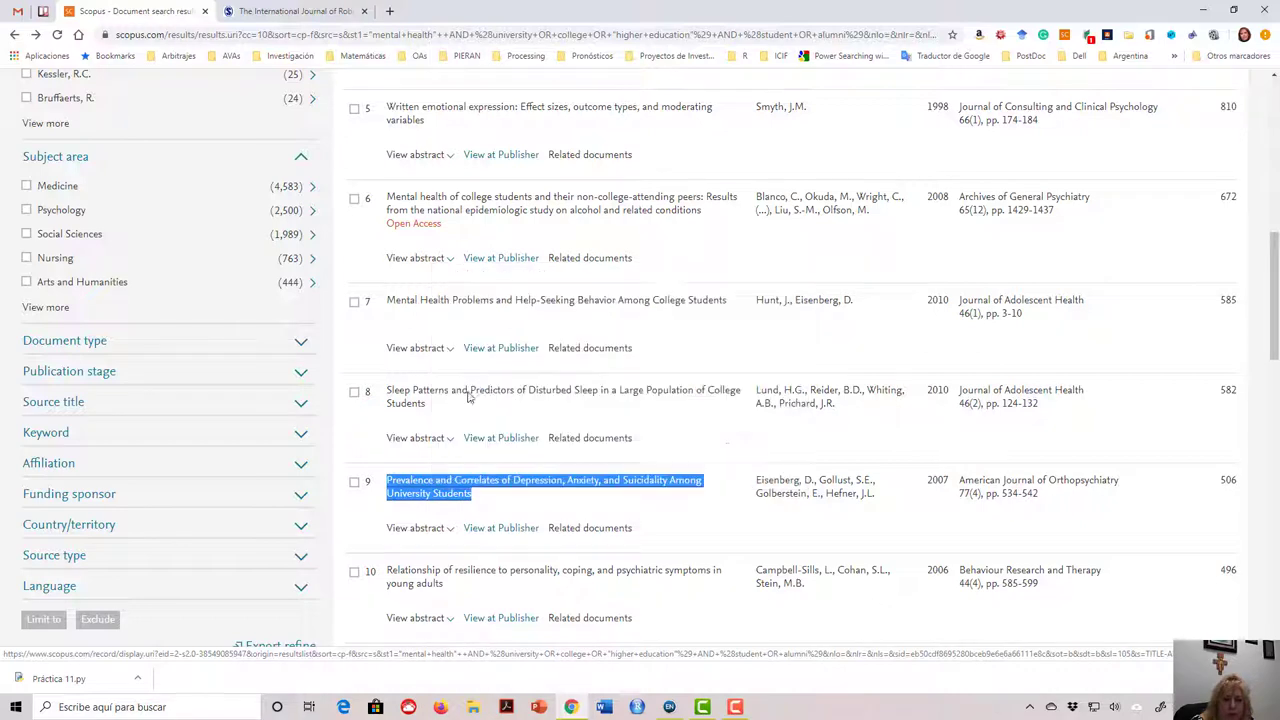
# - Open scholar.google.com.mx in a new browser tab, search for the copied article title, and open the matching Wiley Online Library result
pyautogui.click(389, 11)
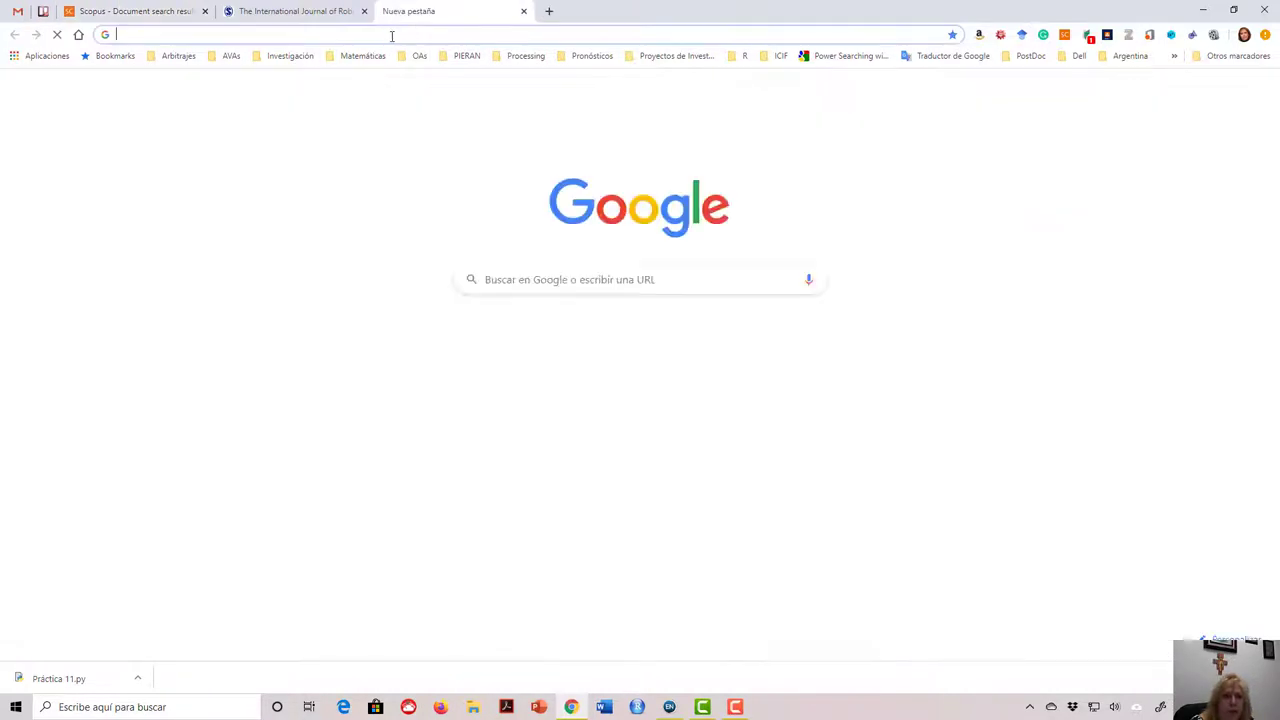
pyautogui.write('scholar.google.com.mx')
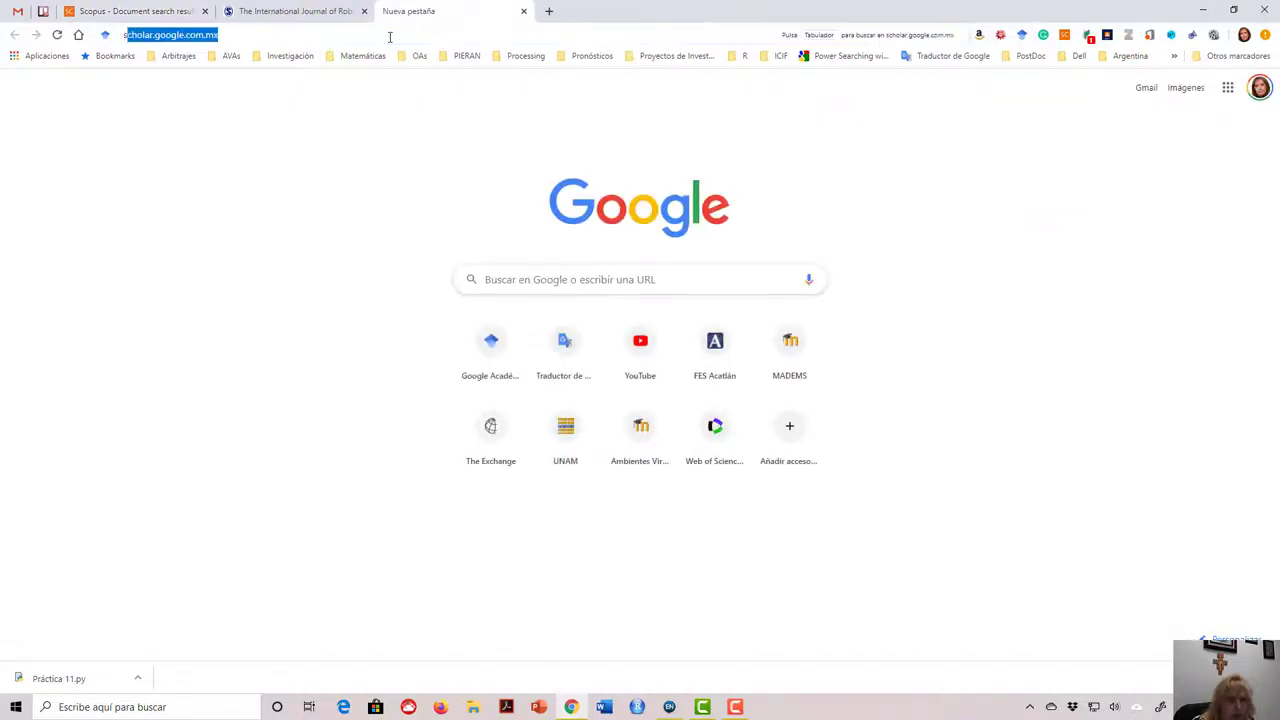
pyautogui.press('Return')
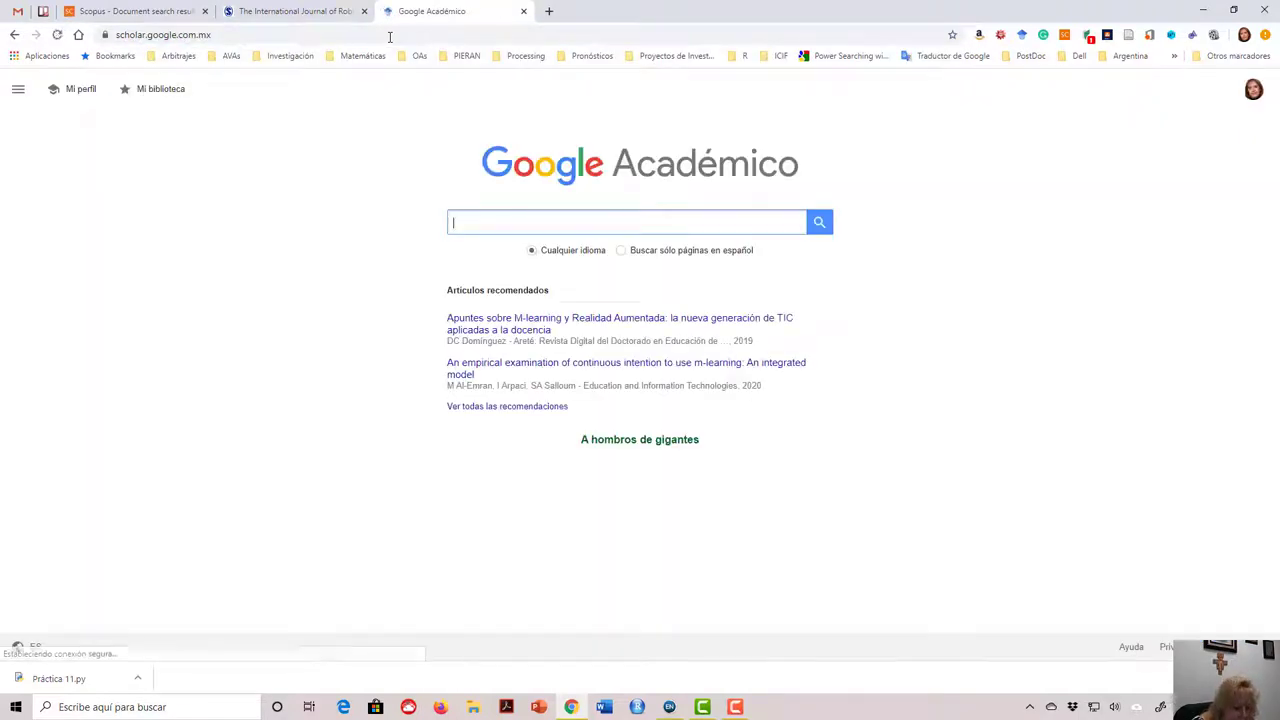
pyautogui.hotkey('ctrl', 'v')
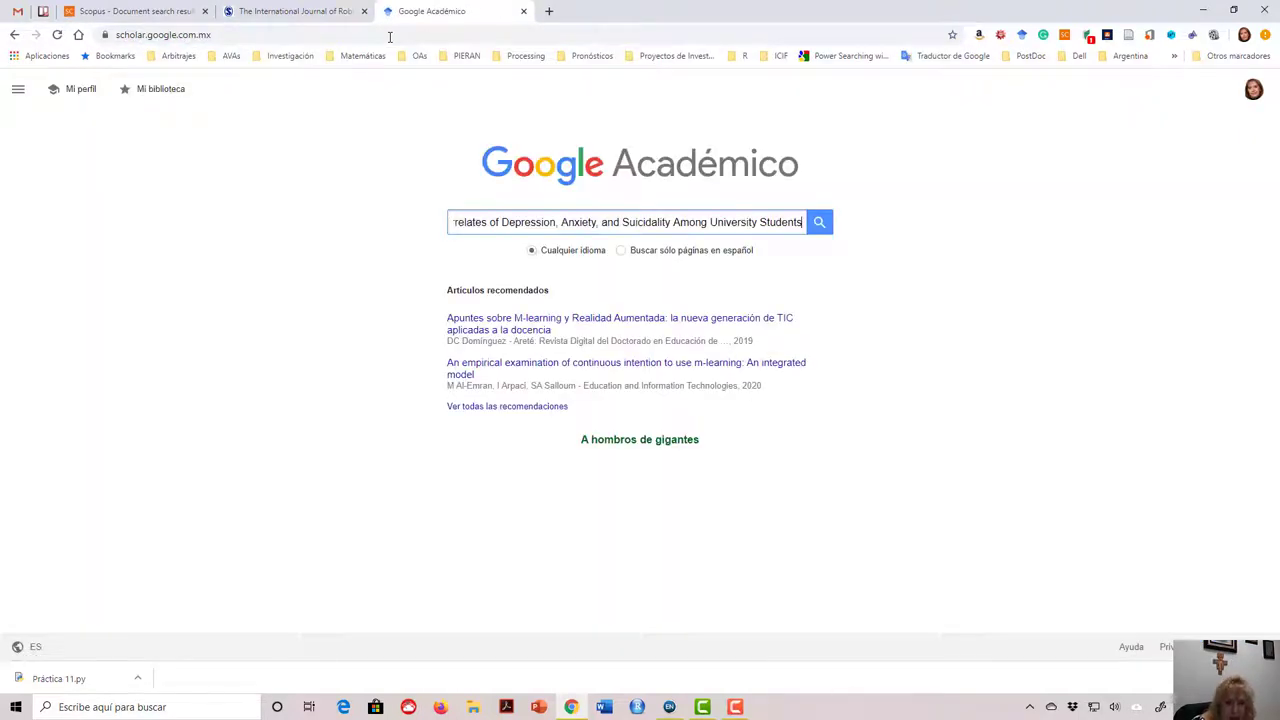
pyautogui.press('Return')
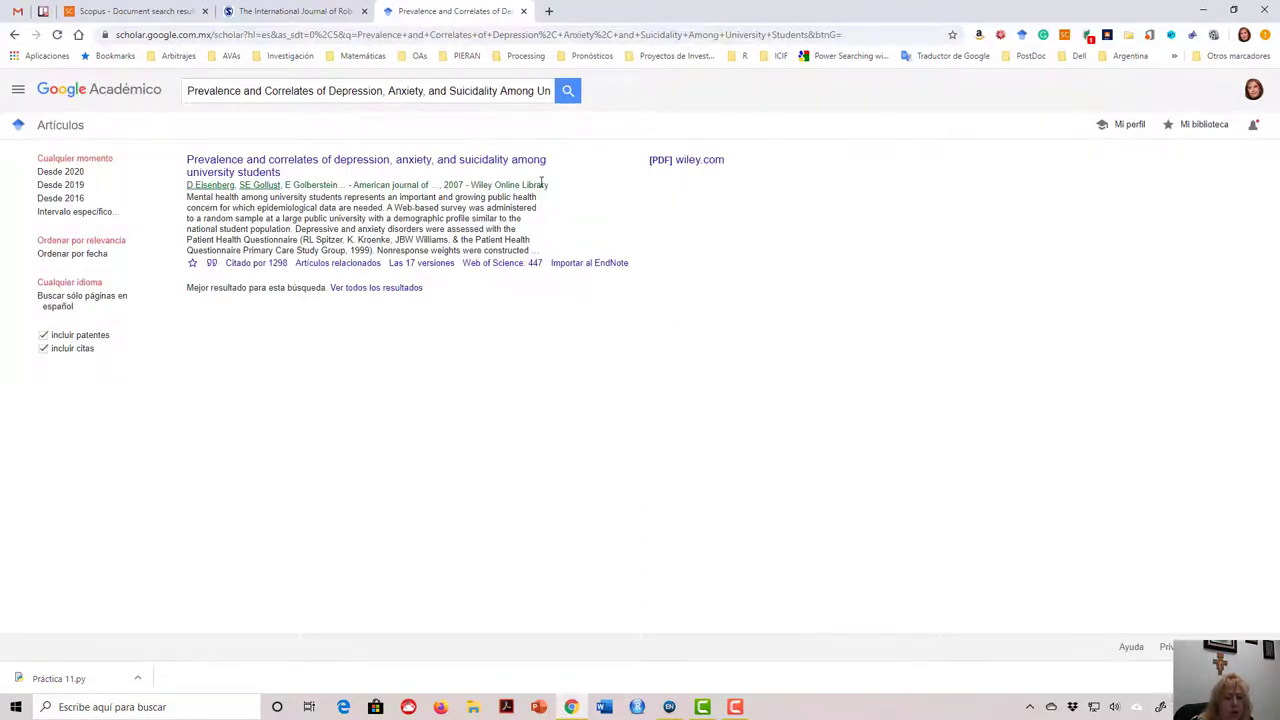
pyautogui.click(485, 166)
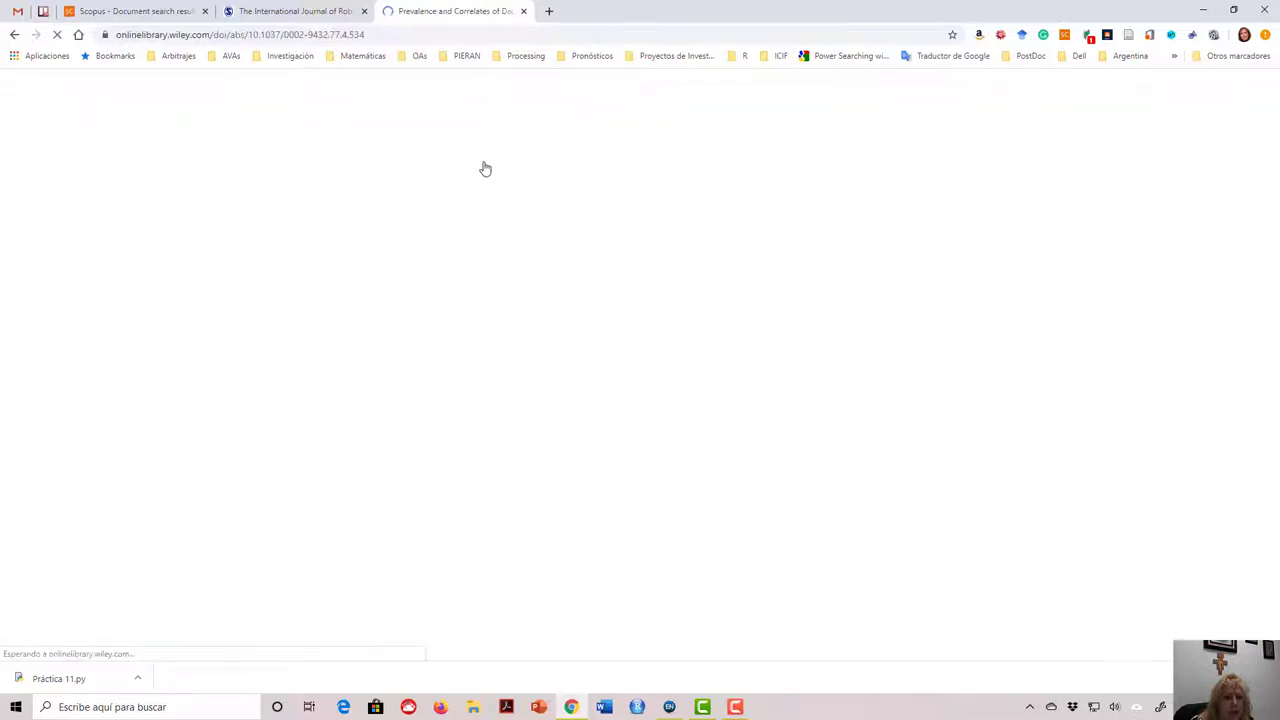